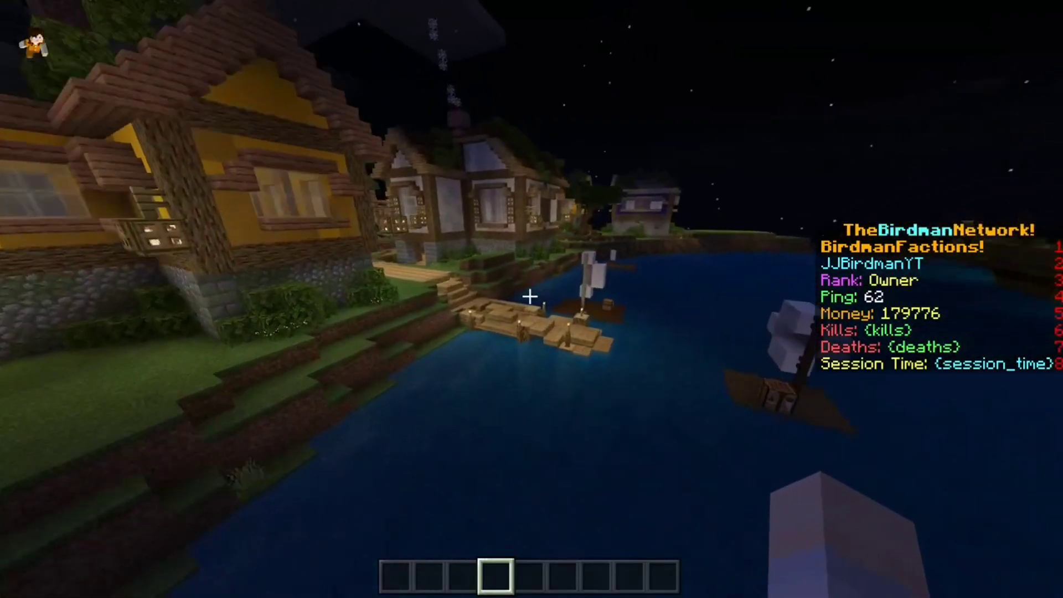
Move down to the wooden path between the houses and stand at its centre.
key(w)
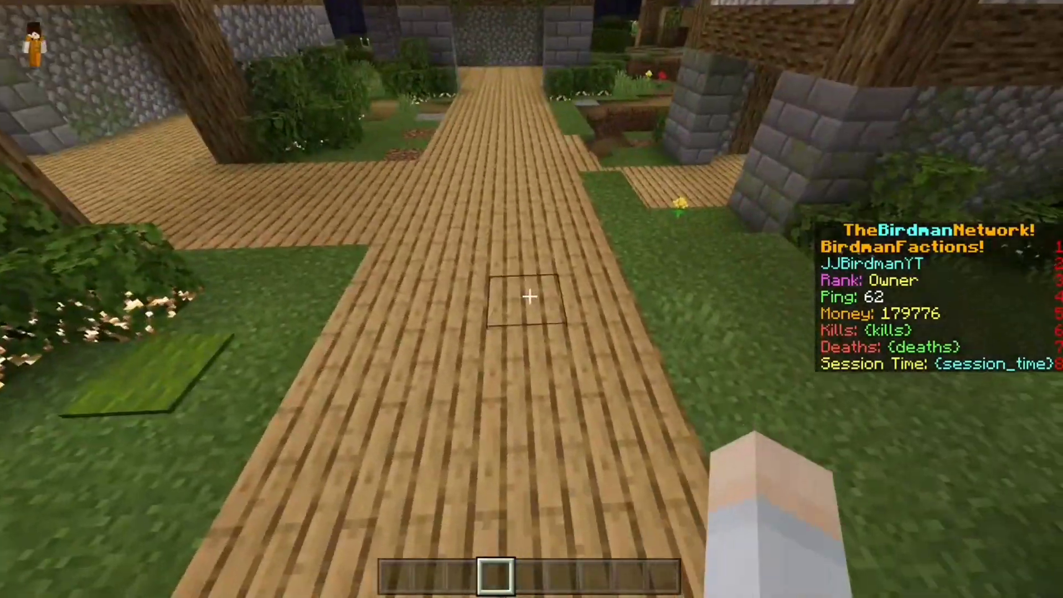
key(w)
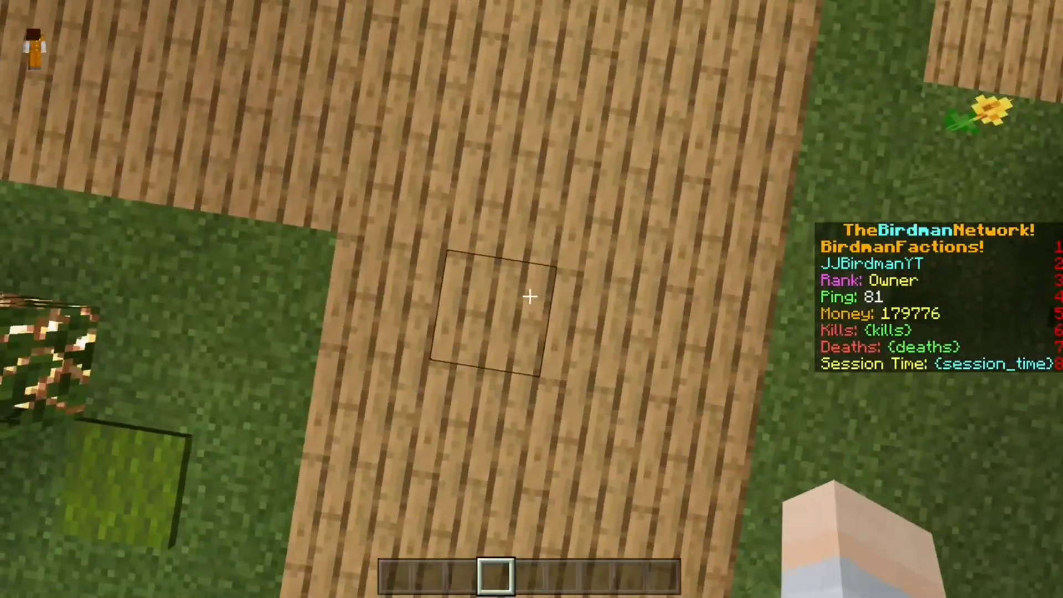
key(shift)
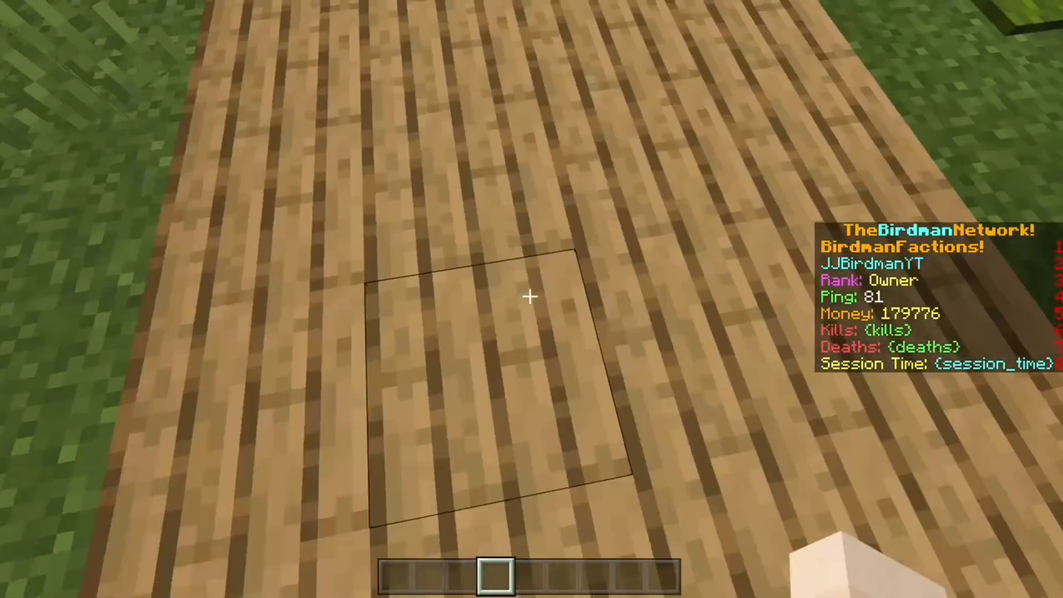
key(shift)
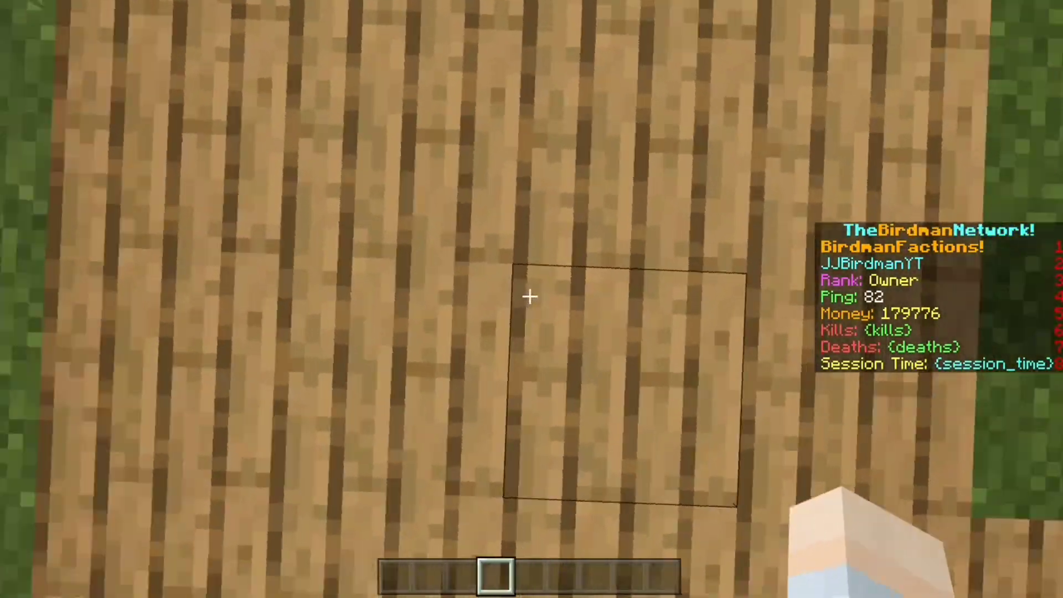
Run /txt to list the available floating text subcommands.
key(slash)
text(txt)
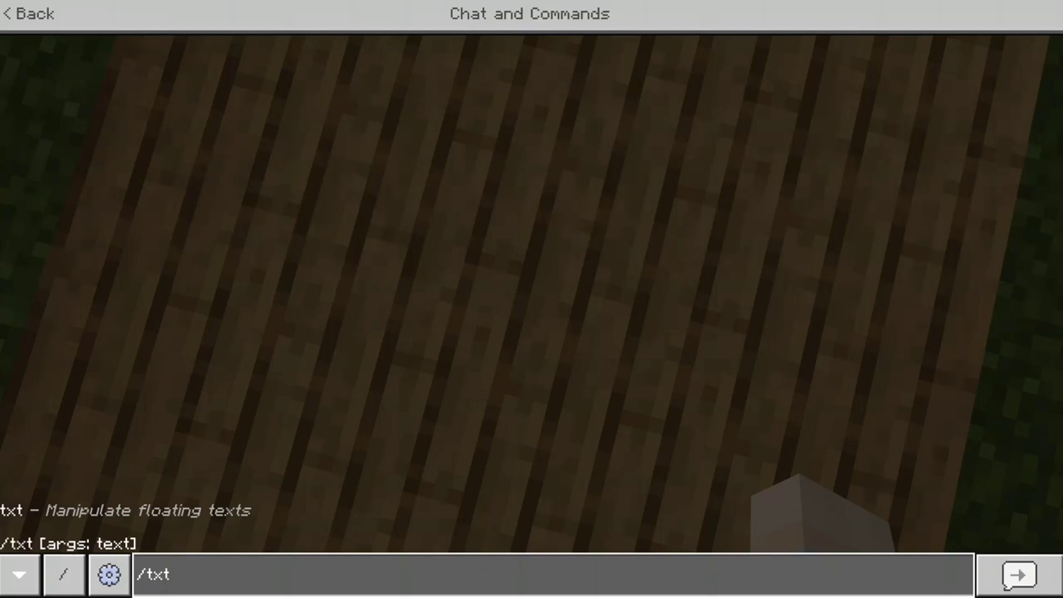
key(Return)
key(t)
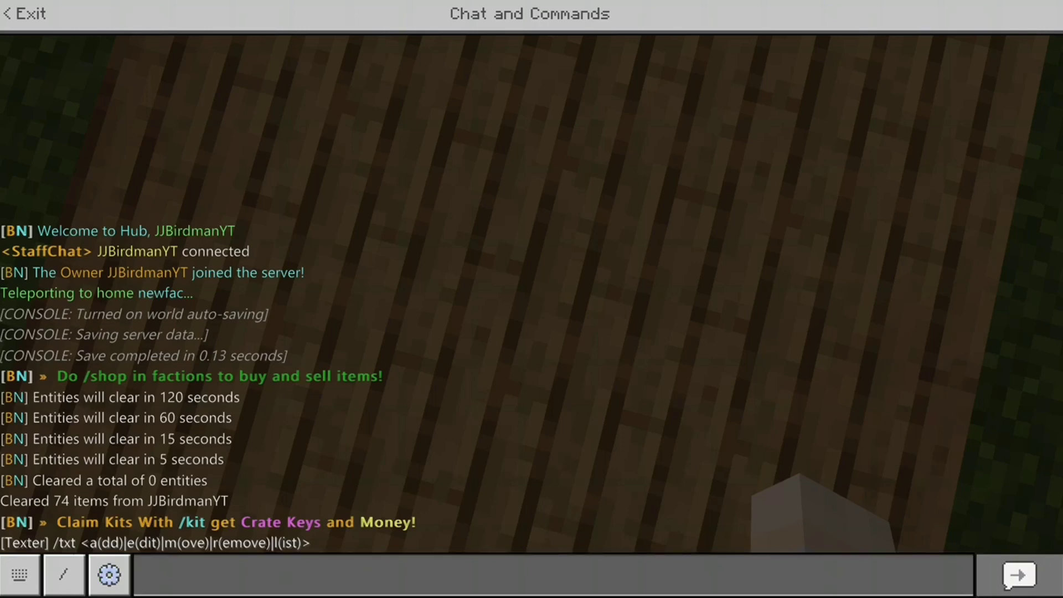
Open the floating text creation form with /txt add and set the unique name to "Welcome!".
click(138, 574)
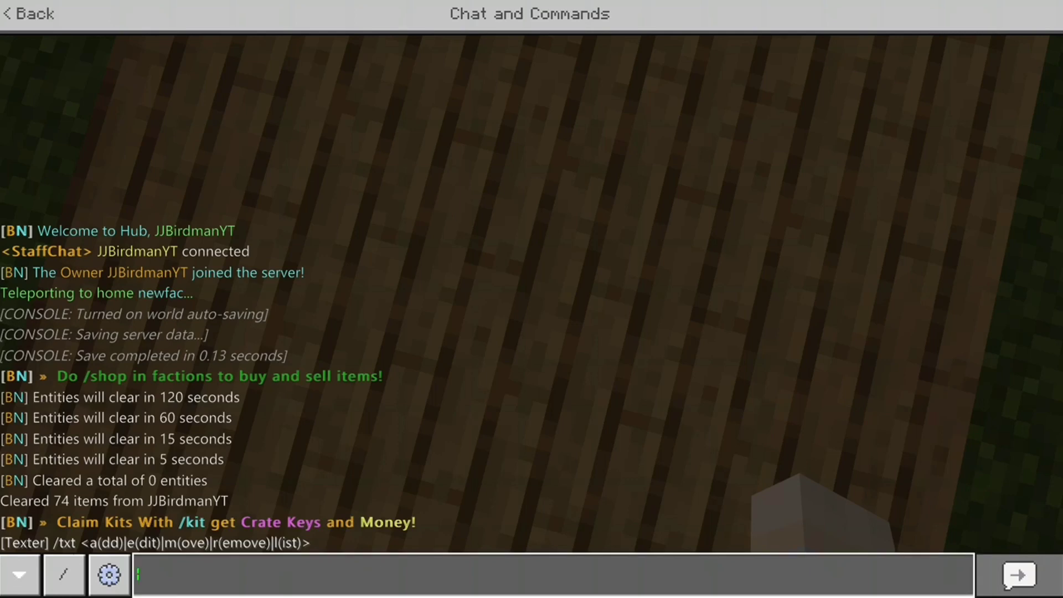
text(/txt)
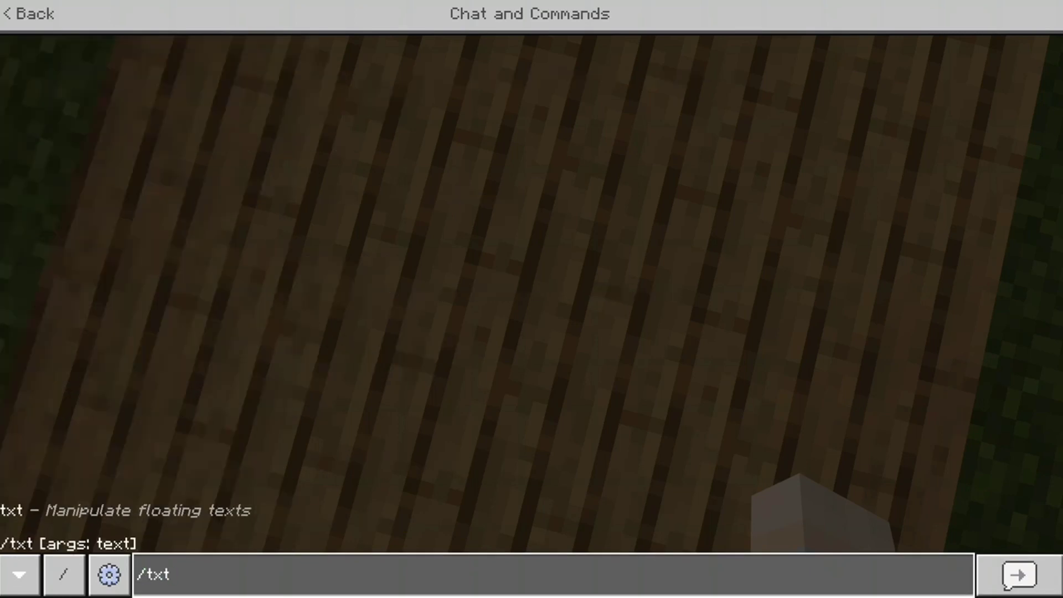
key(Return)
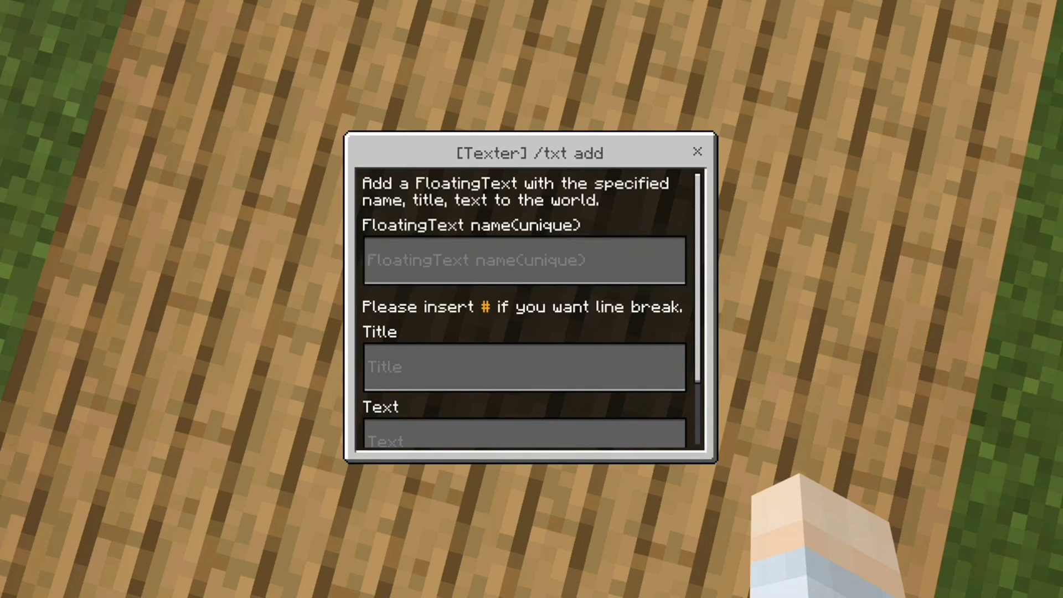
click(525, 260)
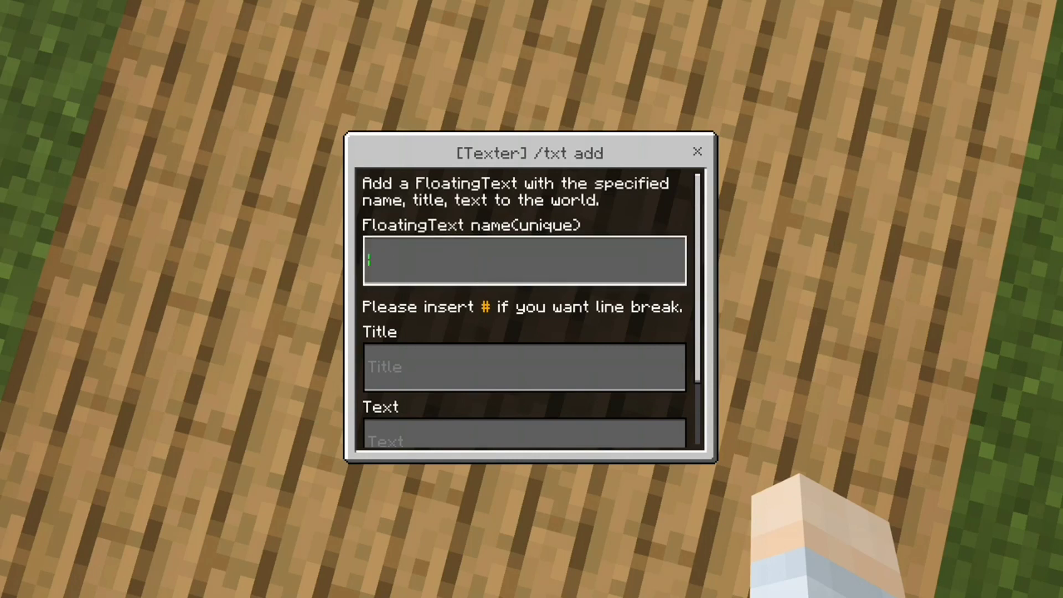
text(Welcome!)
Set the floating text's title to a bold gold "Welcome!" using the format codes §l§6.
click(525, 368)
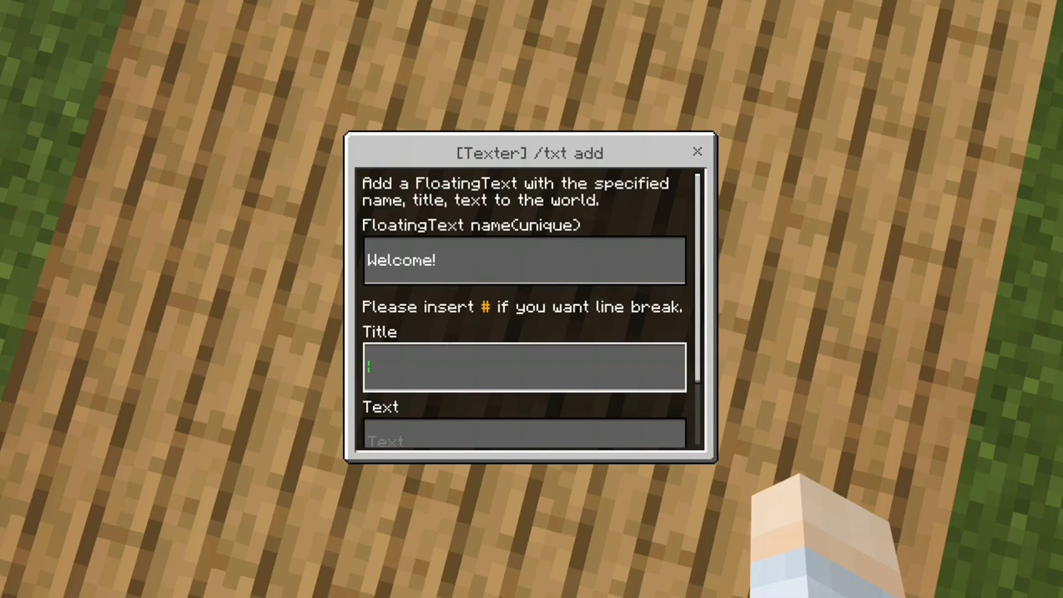
text(S)
text(U)
text(§l§)
text(6)
text(Welcome)
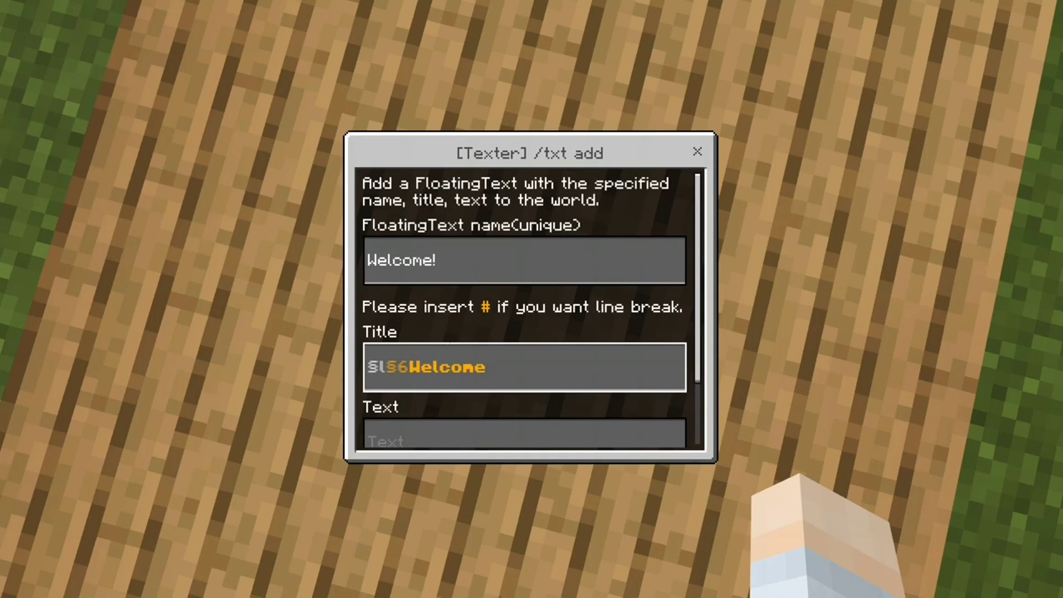
text(!)
key(Return)
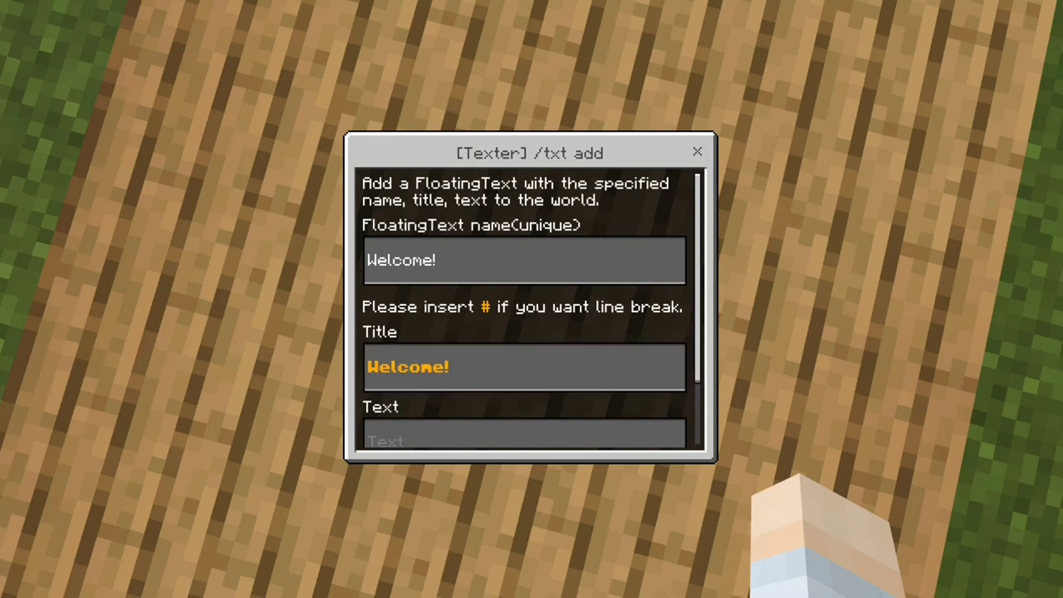
Enter "Have a good time!" as the first line of the body text, followed by the line-break marker #.
scroll(524, 309, down, 3)
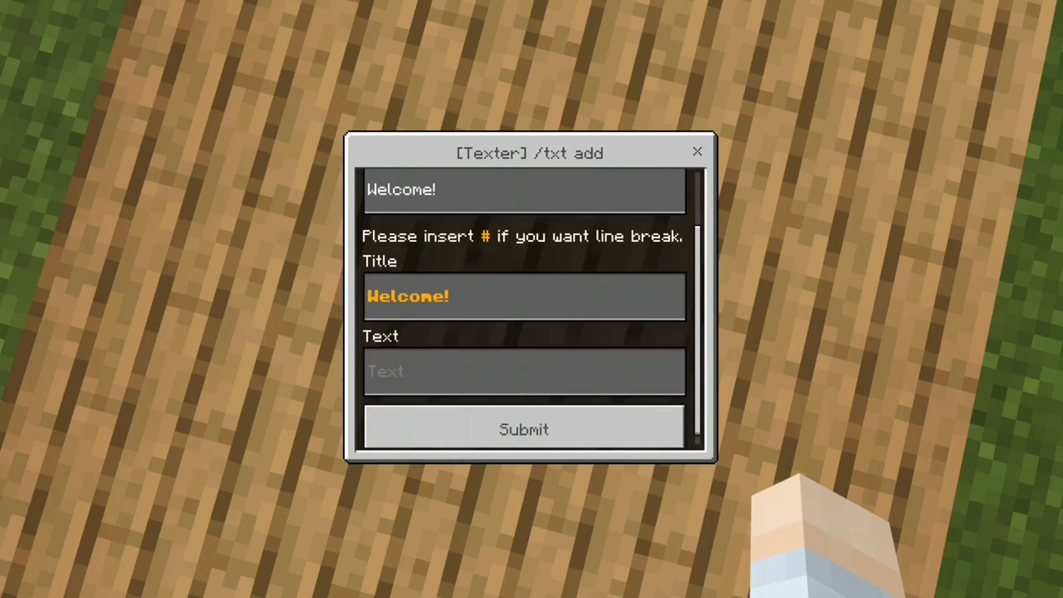
click(525, 363)
key(shift+Tab)
key(shift+Tab)
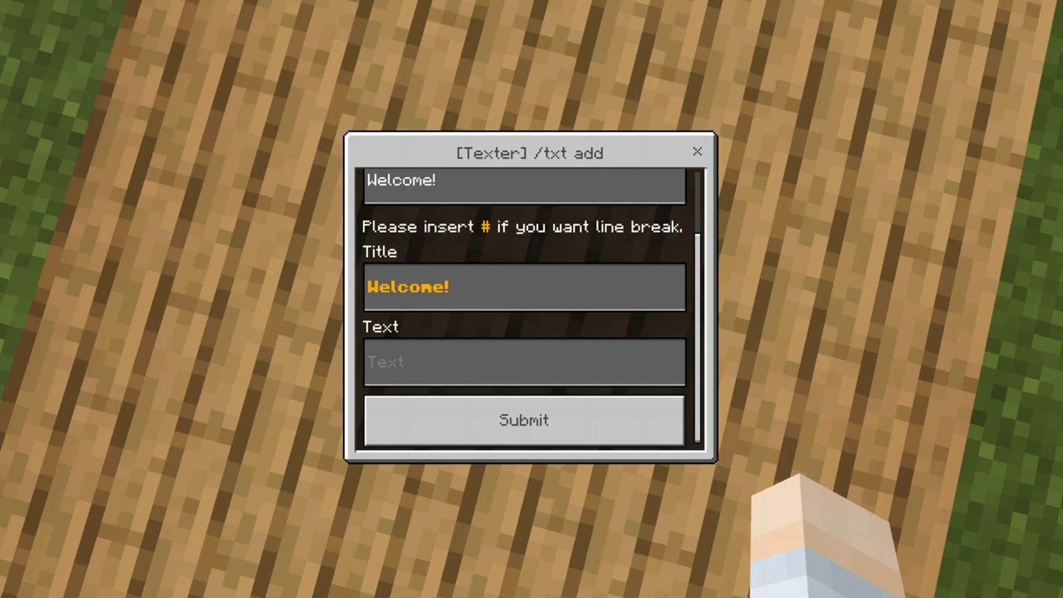
click(525, 362)
text(Have)
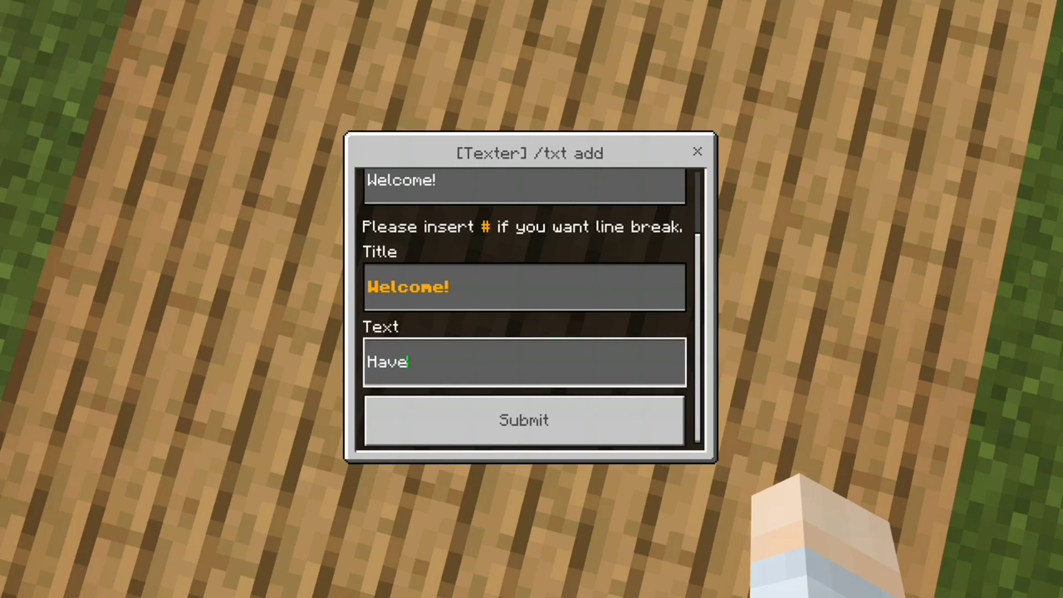
text( a b)
key(BackSpace)
text(good time! ~)
key(BackSpace)
text(#)
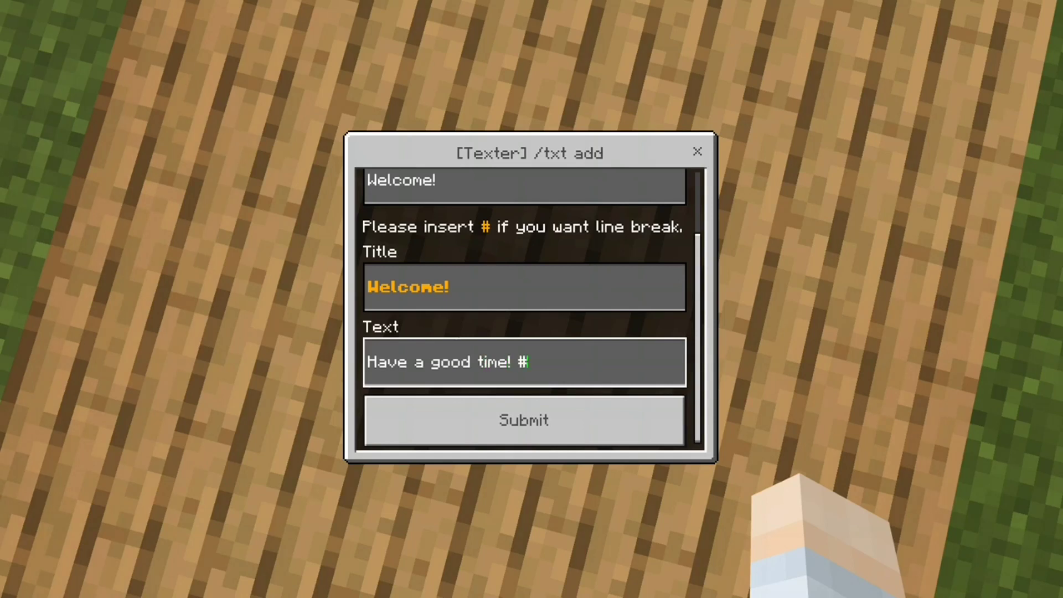
Add "Have fun!" as the second line of the body text and submit the floating text.
text( HAVE)
key(BackSpace)
key(BackSpace)
key(BackSpace)
text(ave fun!)
key(Return)
scroll(524, 311, up, 3)
scroll(524, 310, down, 3)
click(524, 420)
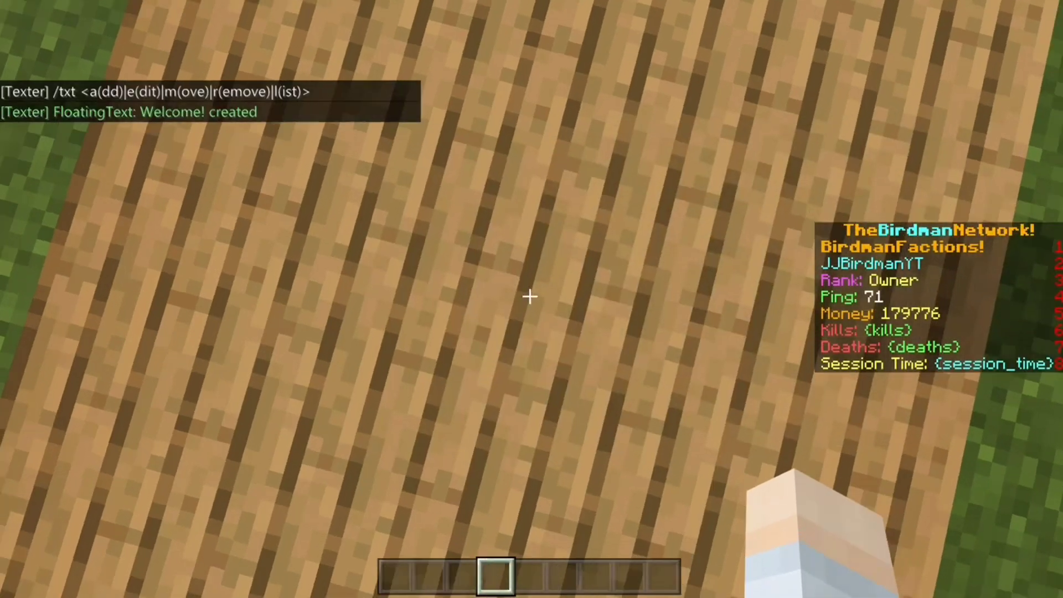
Examine the new floating text on the path from near and far.
key(s)
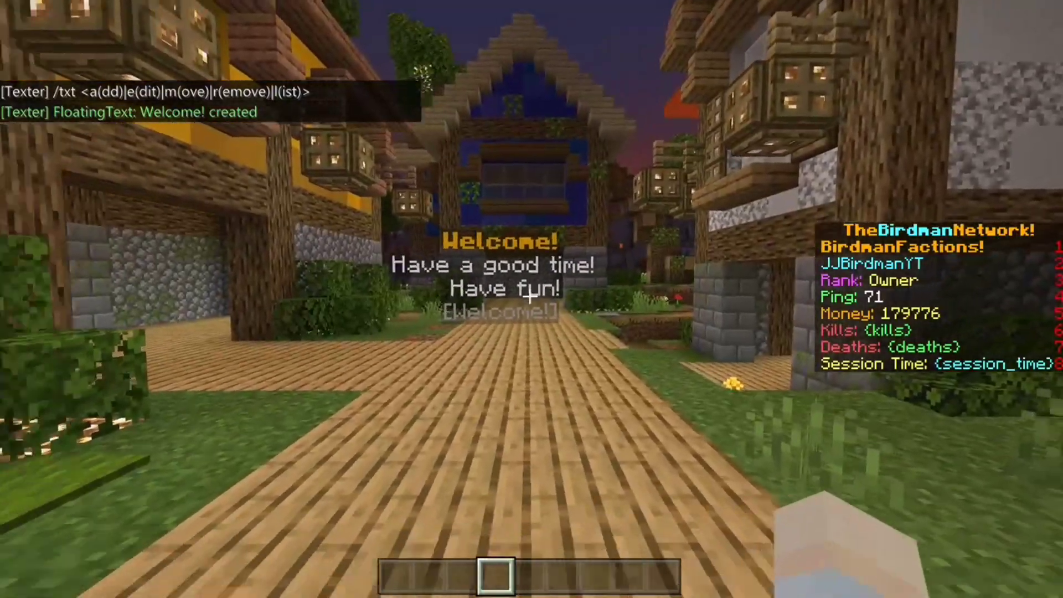
key(s)
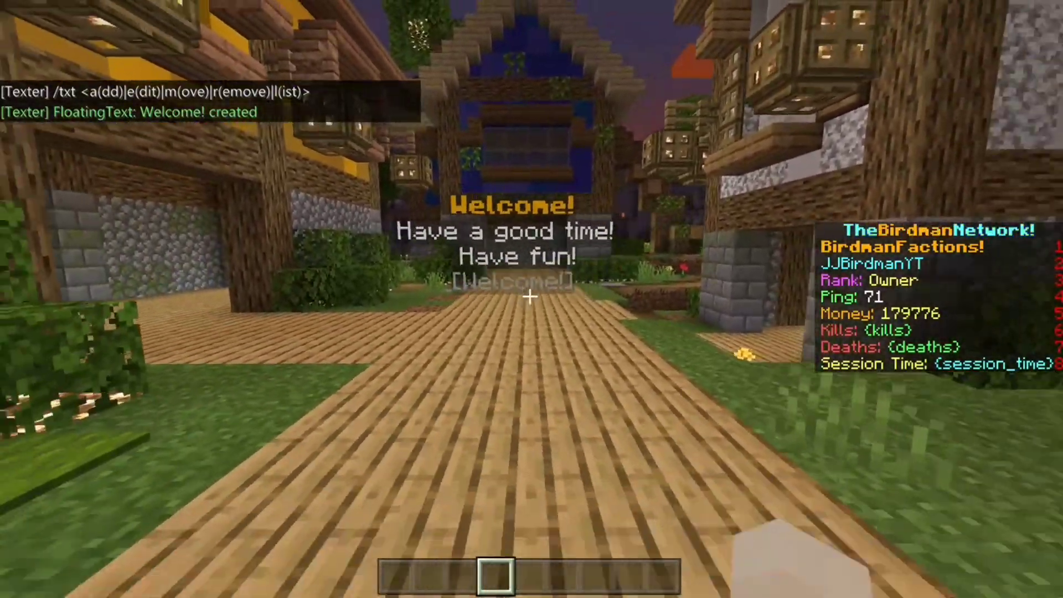
key(w)
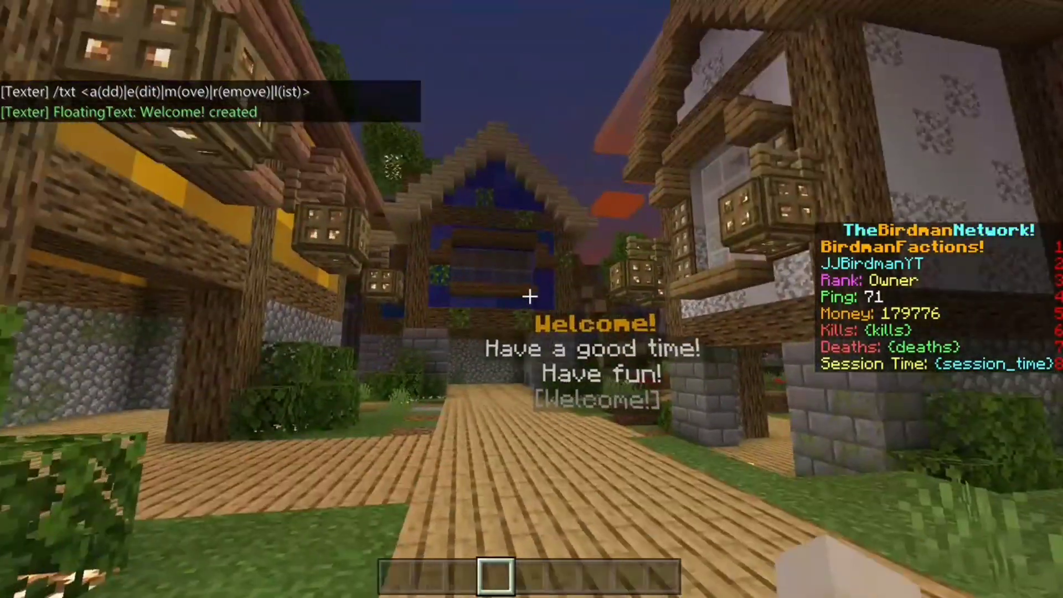
key(w)
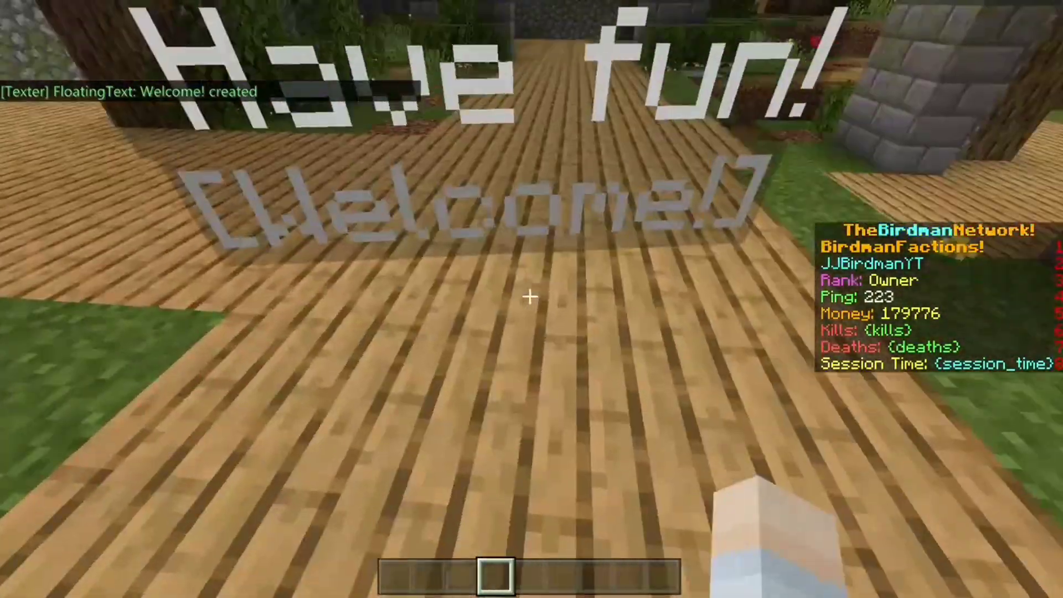
key(s)
key(w)
key(s)
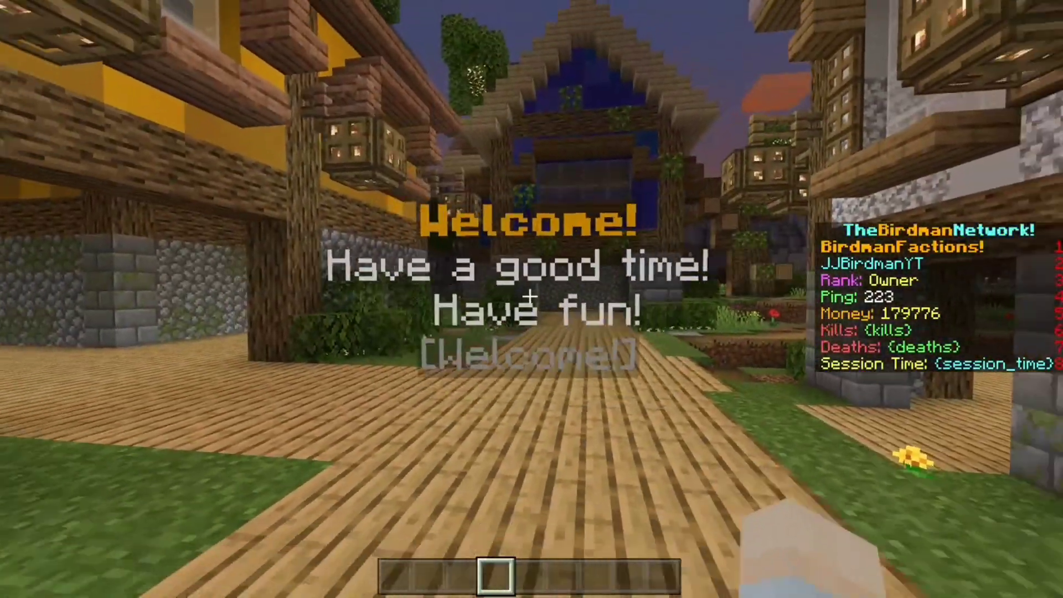
key(d)
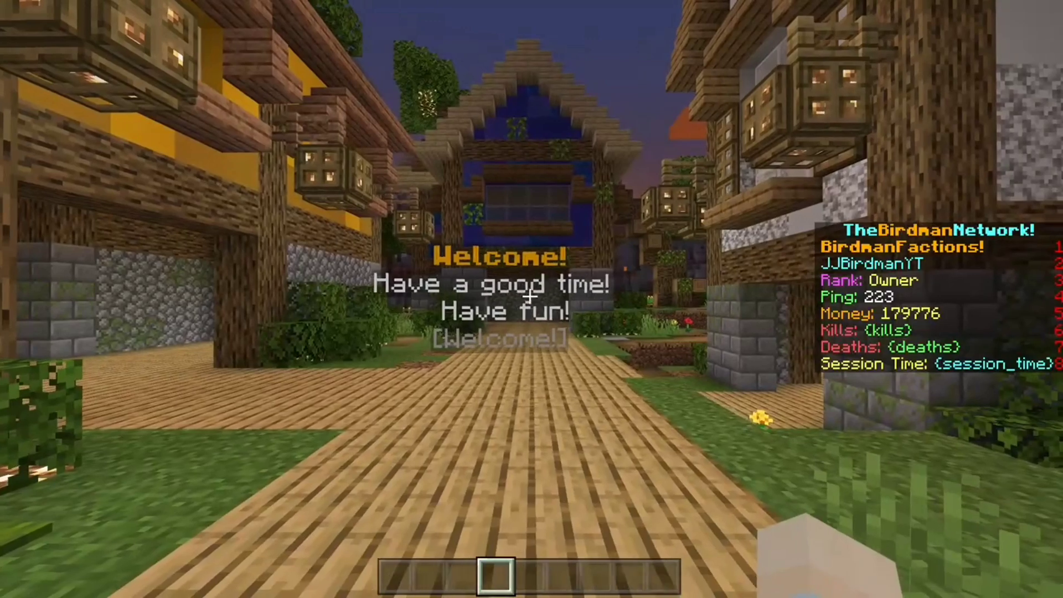
Open the /txt edit form, review its name, part and contents options, and close it without submitting.
key(t)
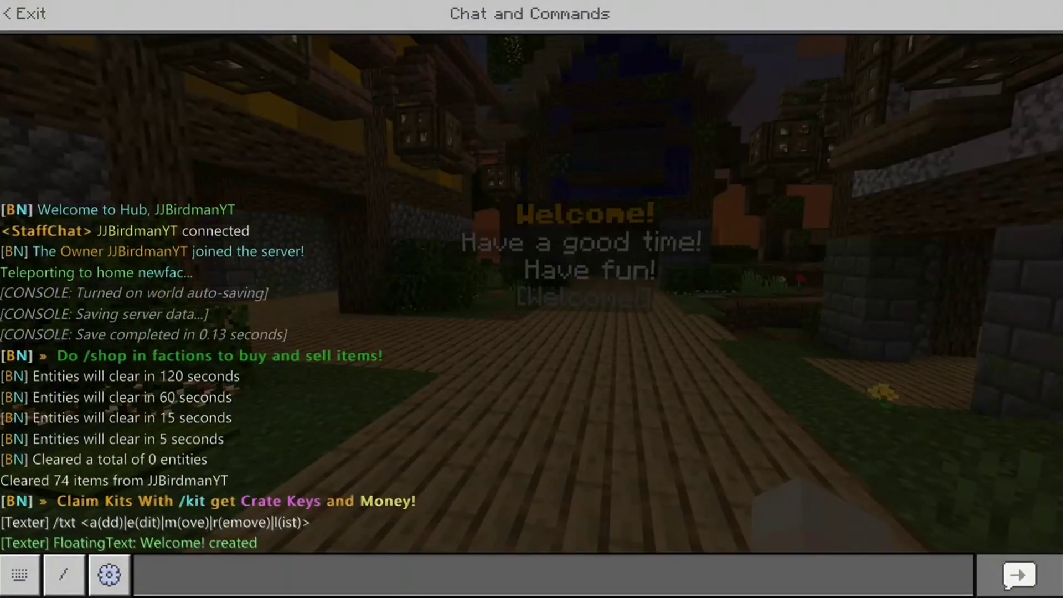
text(/)
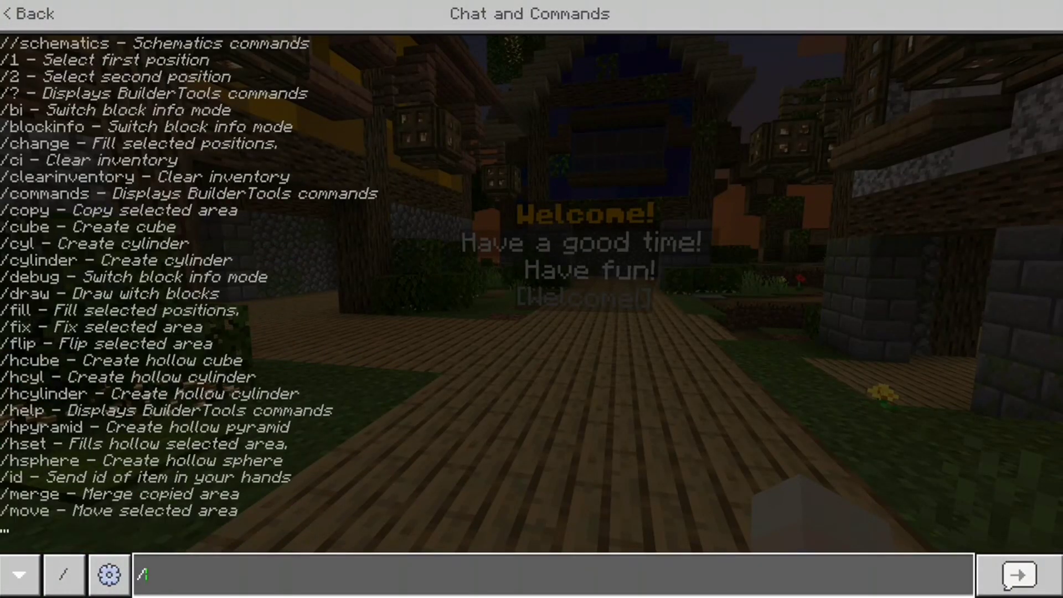
text(txt edit)
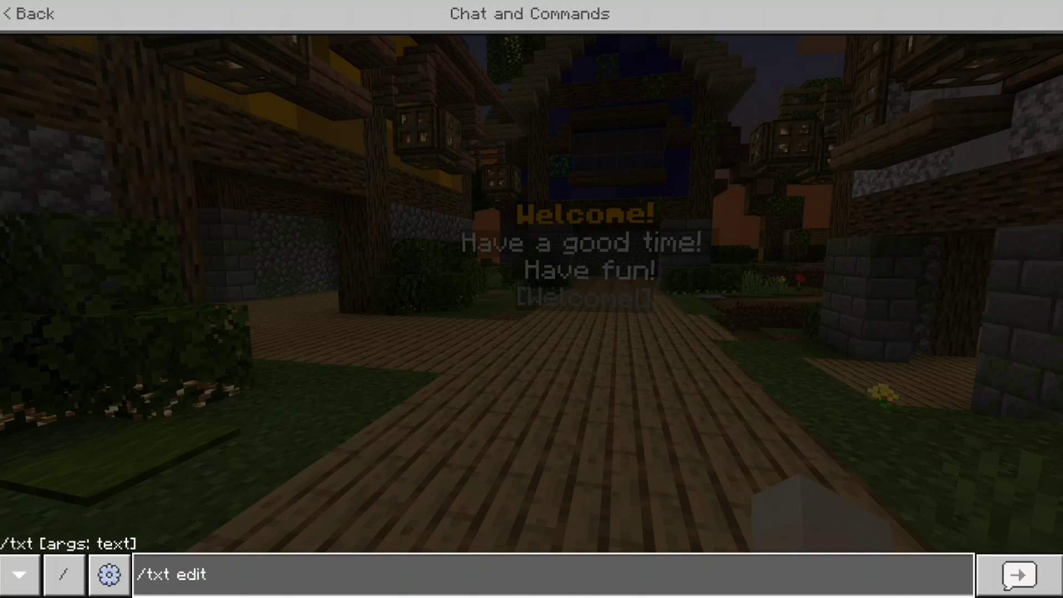
key(Return)
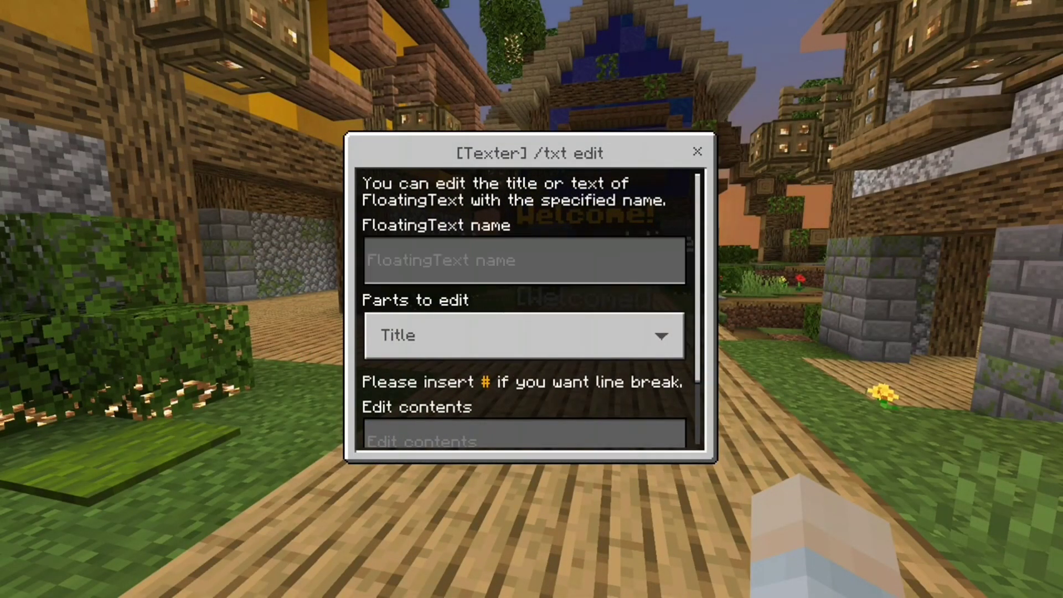
scroll(525, 309, down, 1)
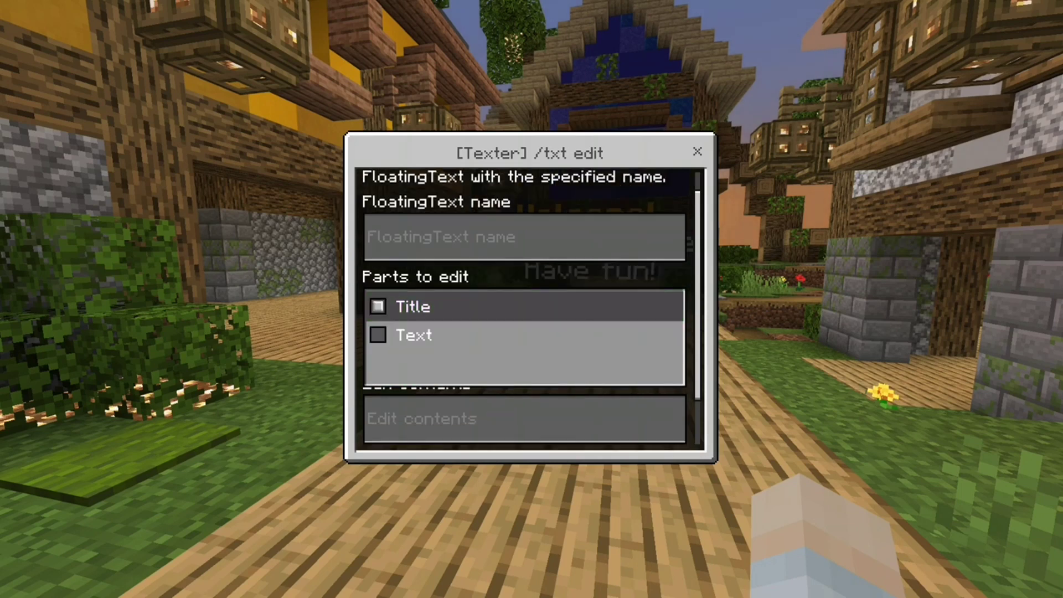
click(524, 310)
scroll(530, 309, down, 3)
scroll(530, 309, up, 1)
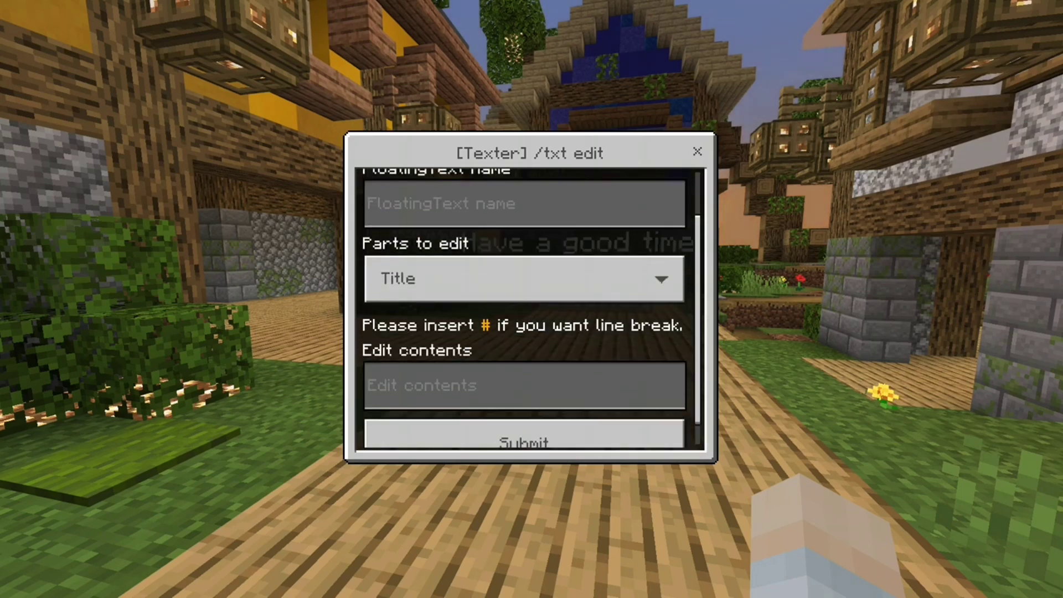
scroll(530, 309, down, 1)
click(697, 151)
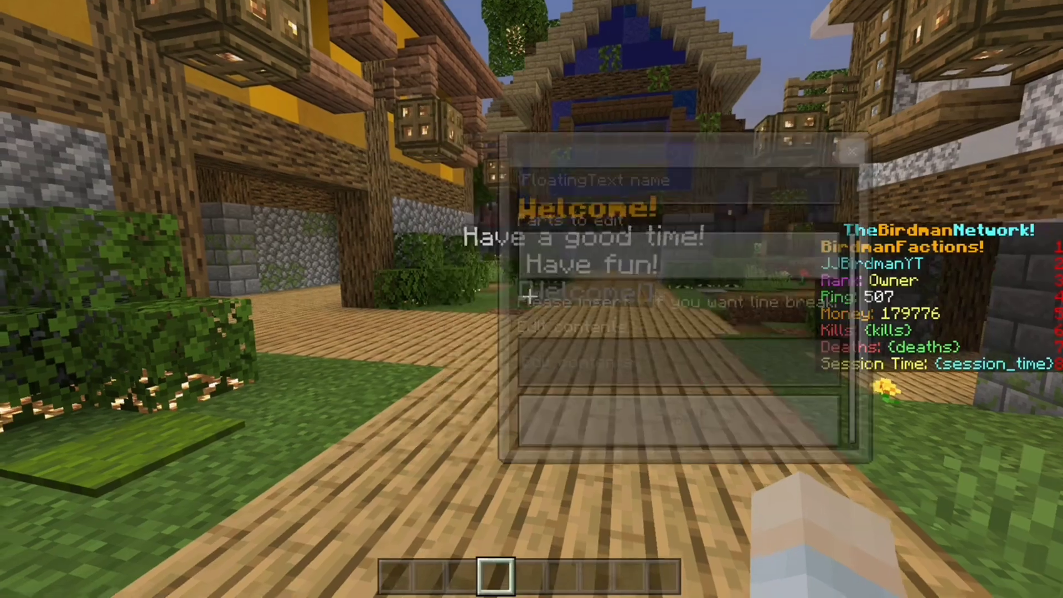
Walk farther along the wooden path and run /txt move to bring the "Welcome!" floating text to the player's position.
key(t)
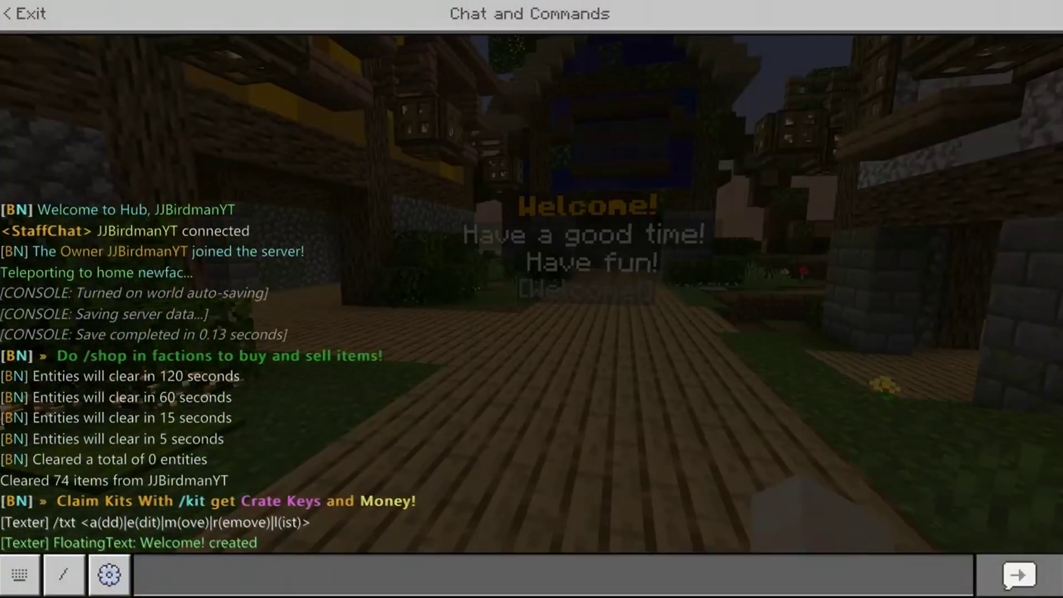
key(Escape)
key(w)
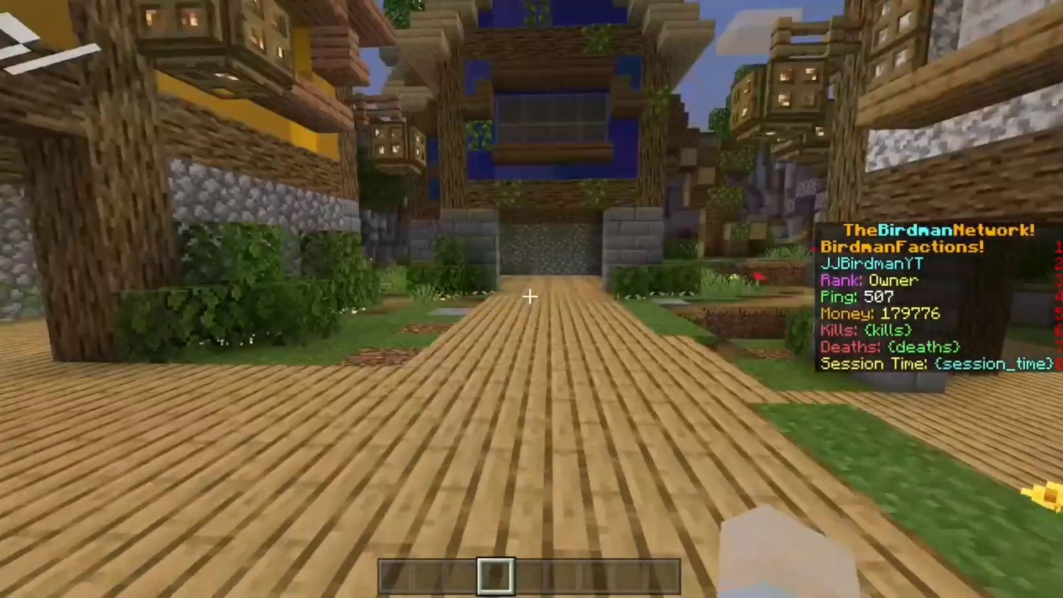
key(slash)
text(t)
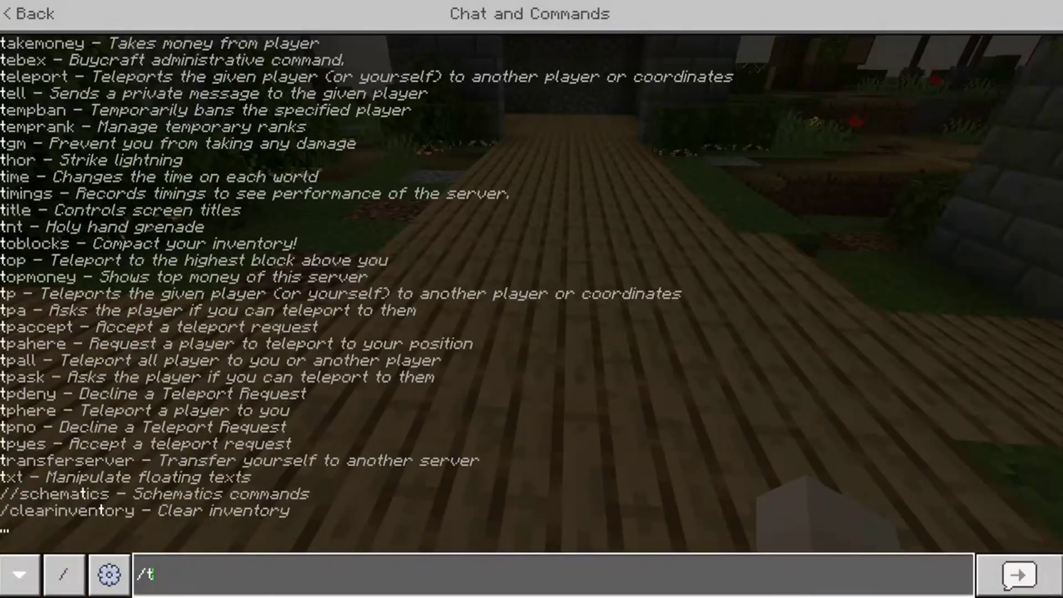
text(xt move)
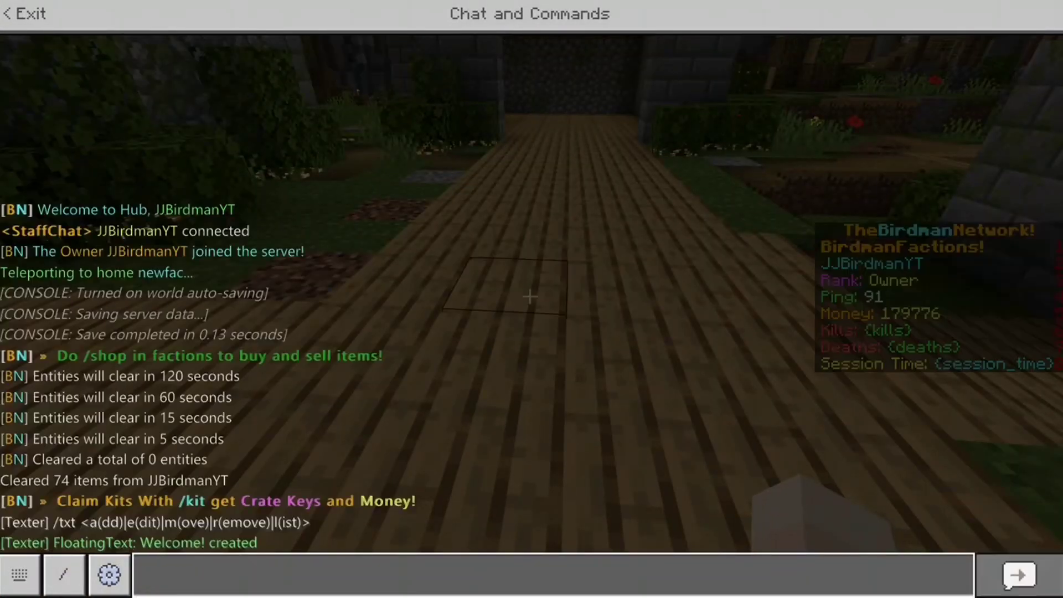
key(Return)
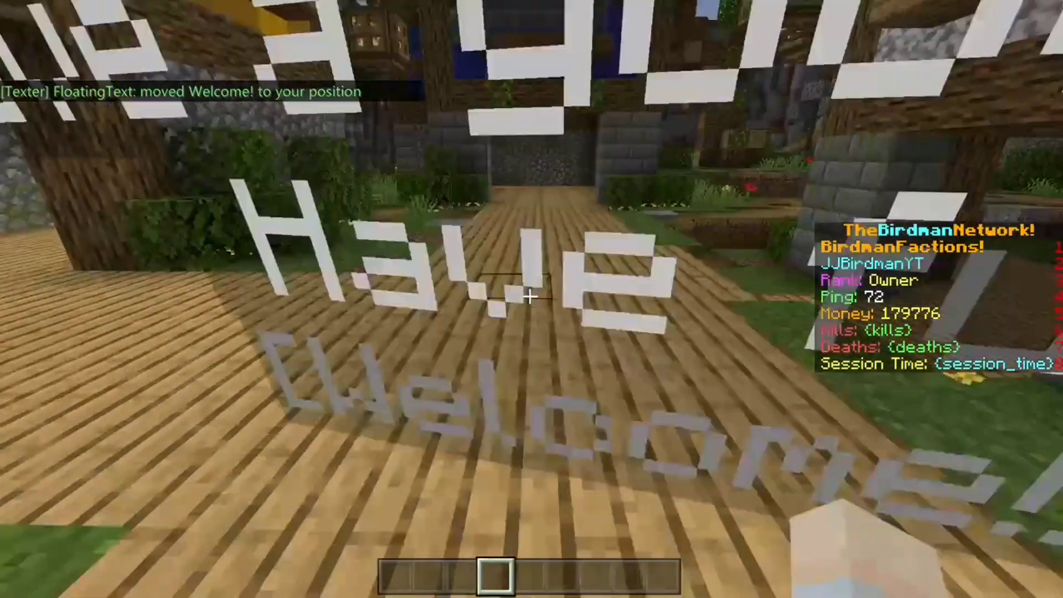
View the moved text from both sides, then open the /txt remove form, review it, and close it without submitting.
key(a)
key(s)
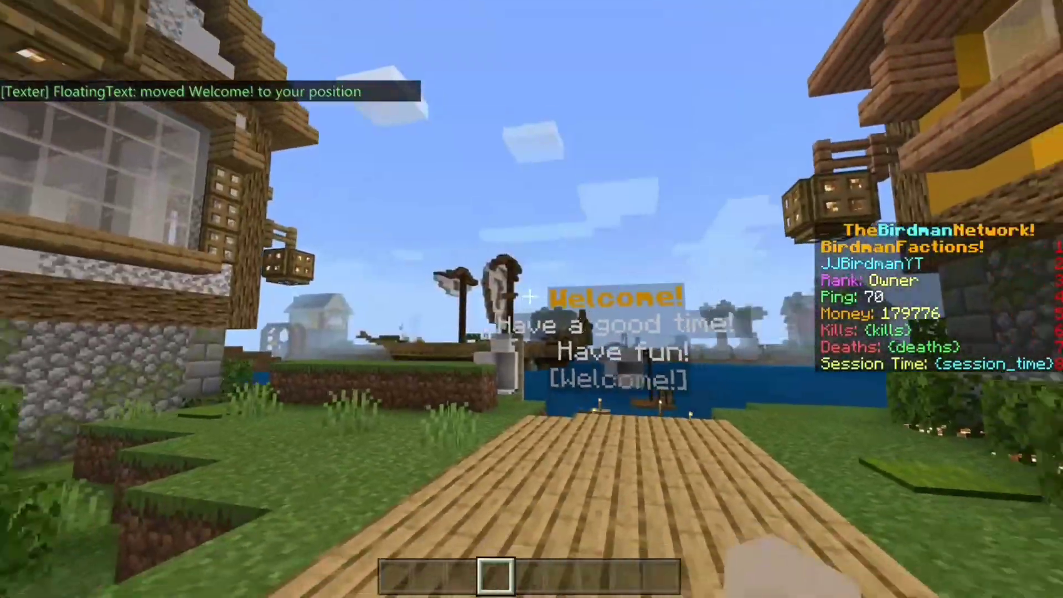
key(w)
key(w)
key(w)
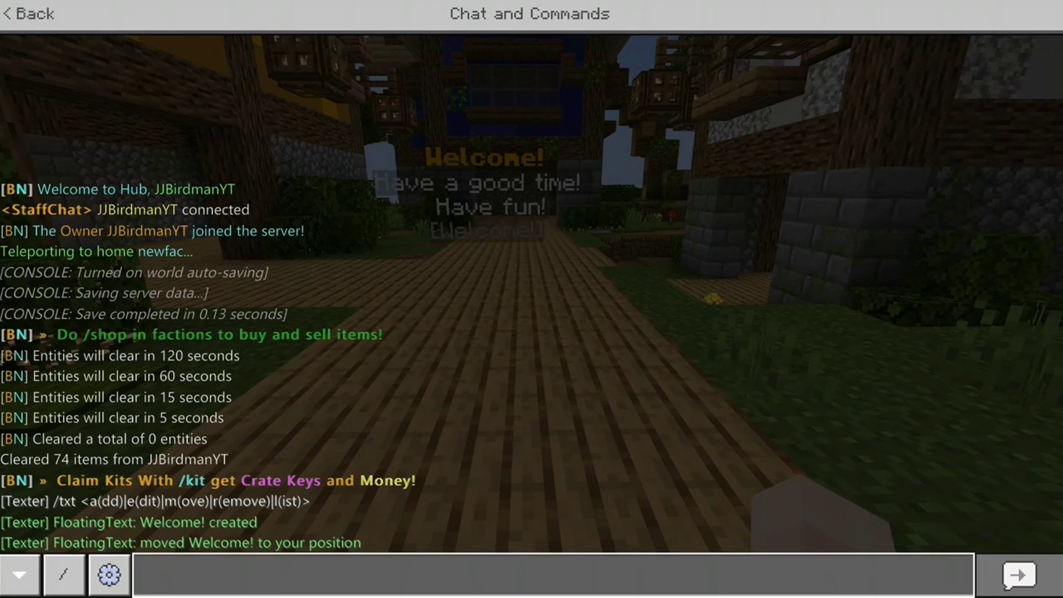
text(txt remove)
key(Return)
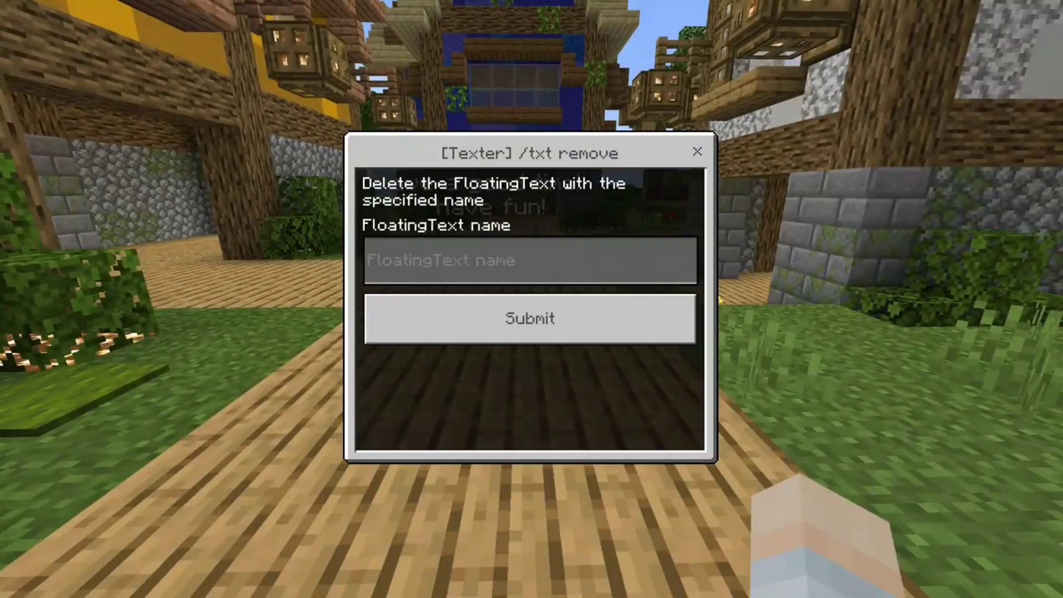
click(697, 152)
Open /txt list, select the "Welcome!" text, review its move form, and close it without submitting.
key(w)
key(t)
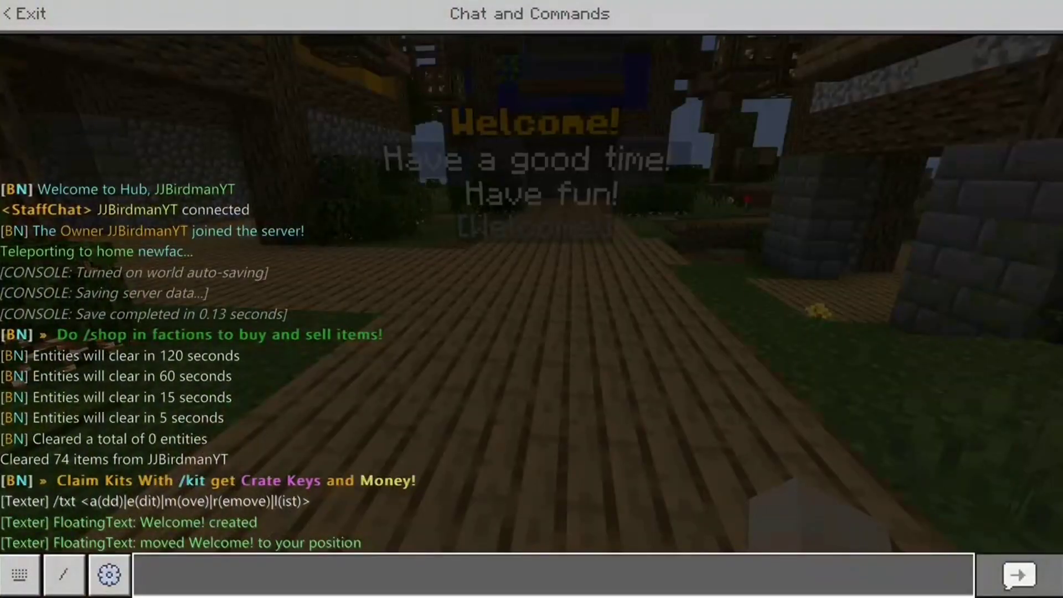
key(Escape)
key(slash)
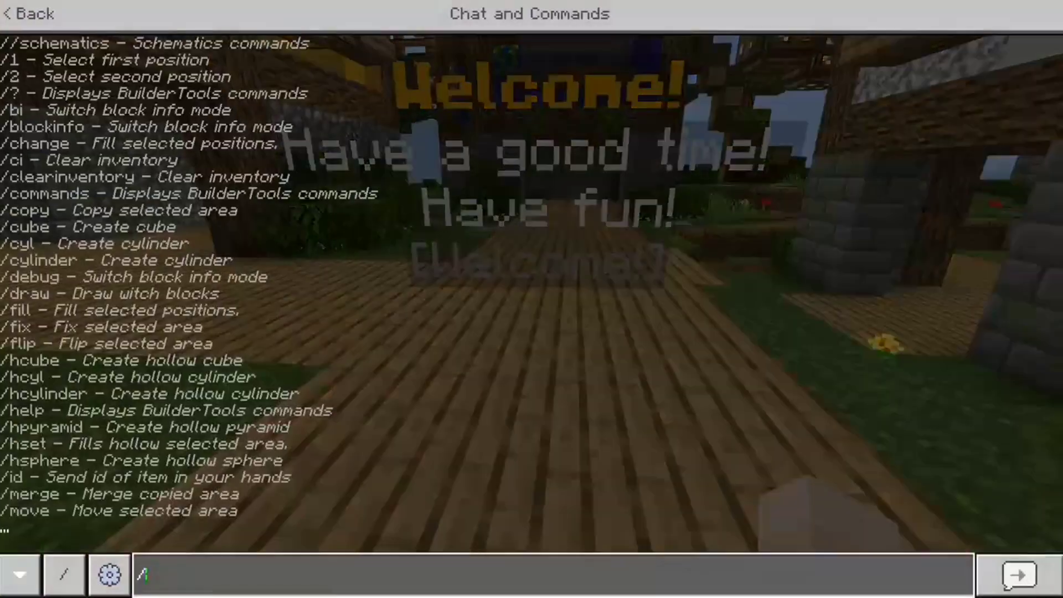
text(txt lis)
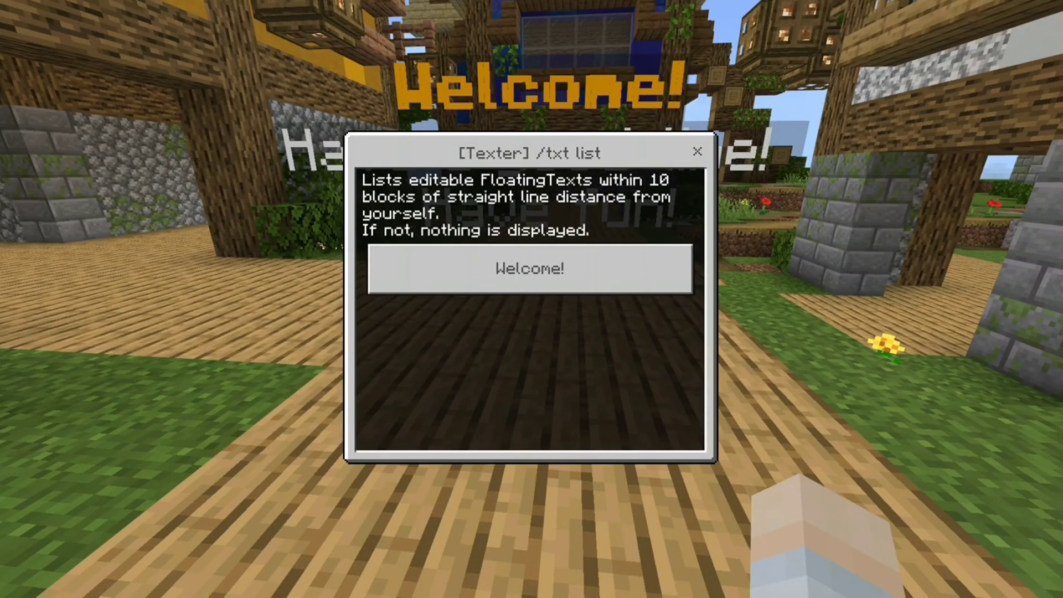
click(530, 268)
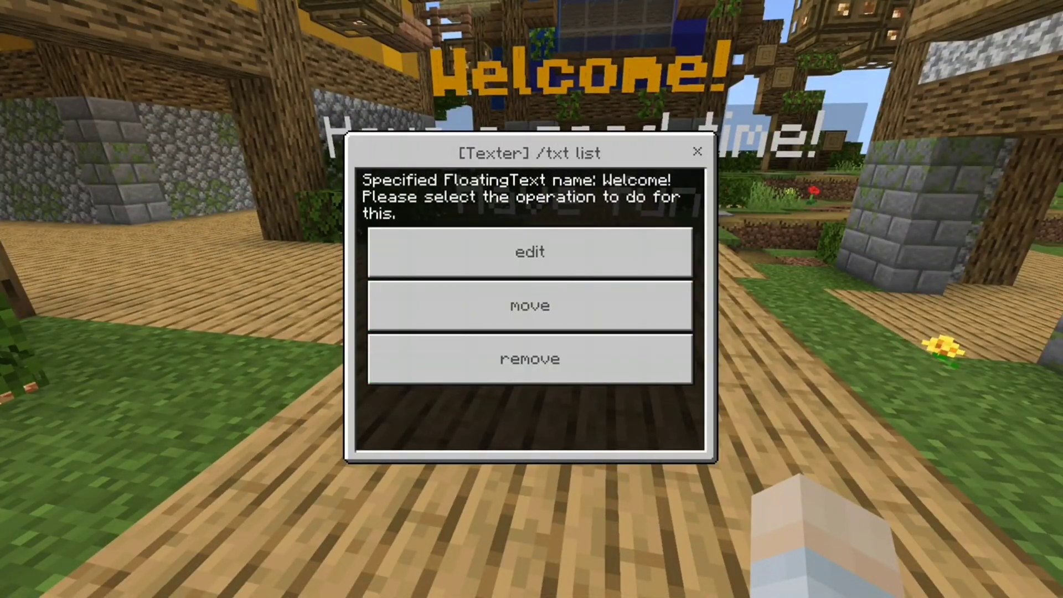
click(531, 306)
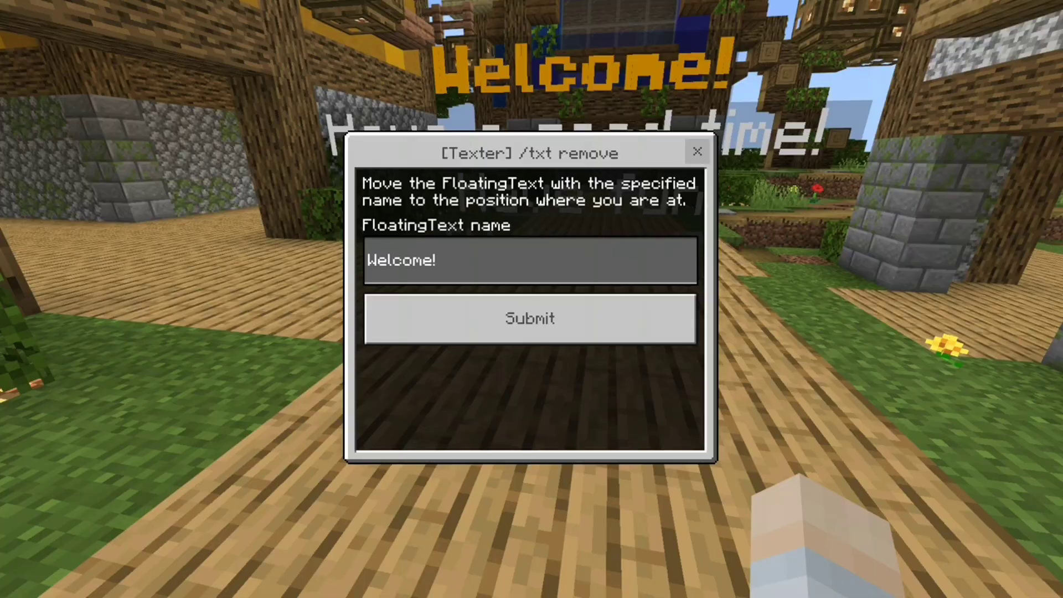
key(Escape)
Examine the "Welcome!" floating text from both sides of the path, near and far.
key(s)
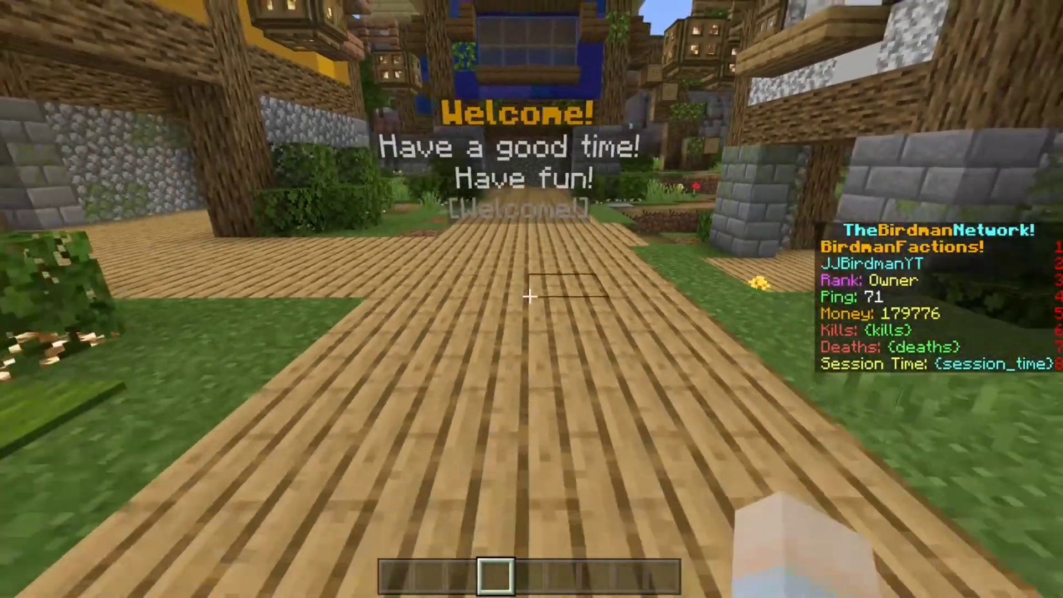
key(w)
key(space)
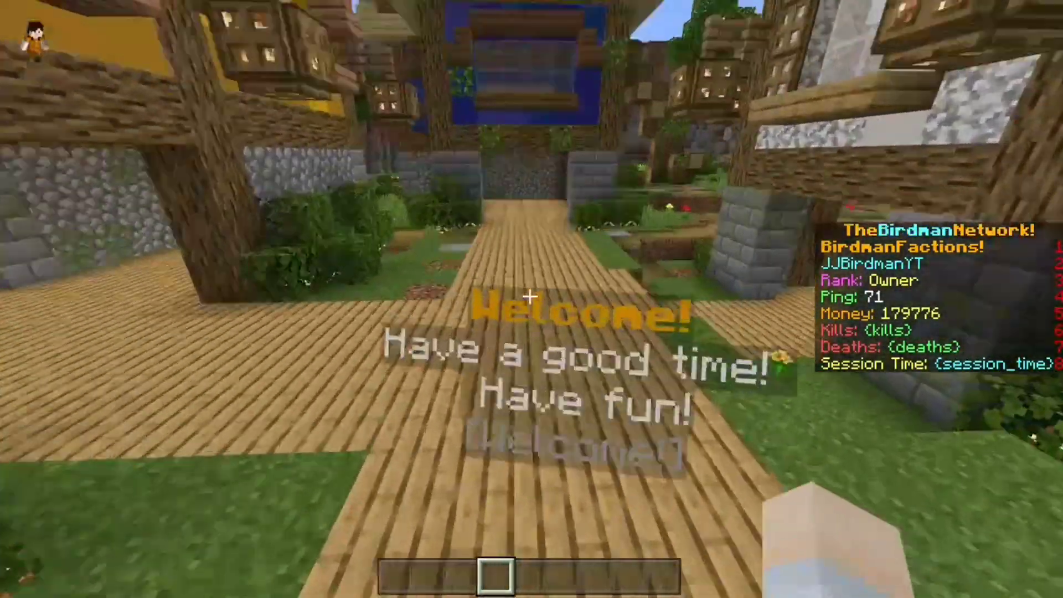
key(s)
key(d)
key(w)
key(w)
key(w)
key(w)
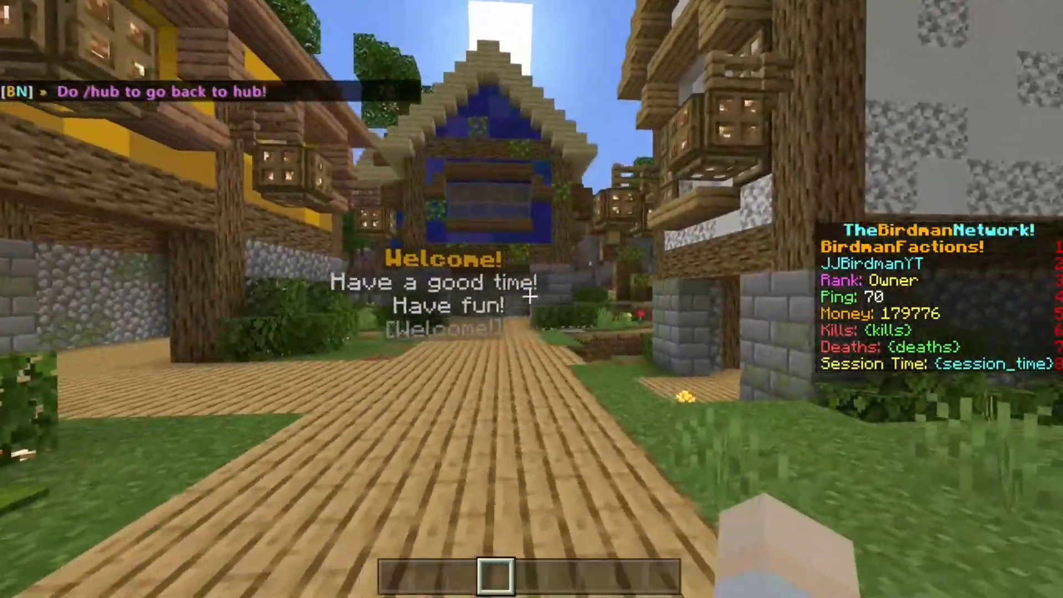
key(w)
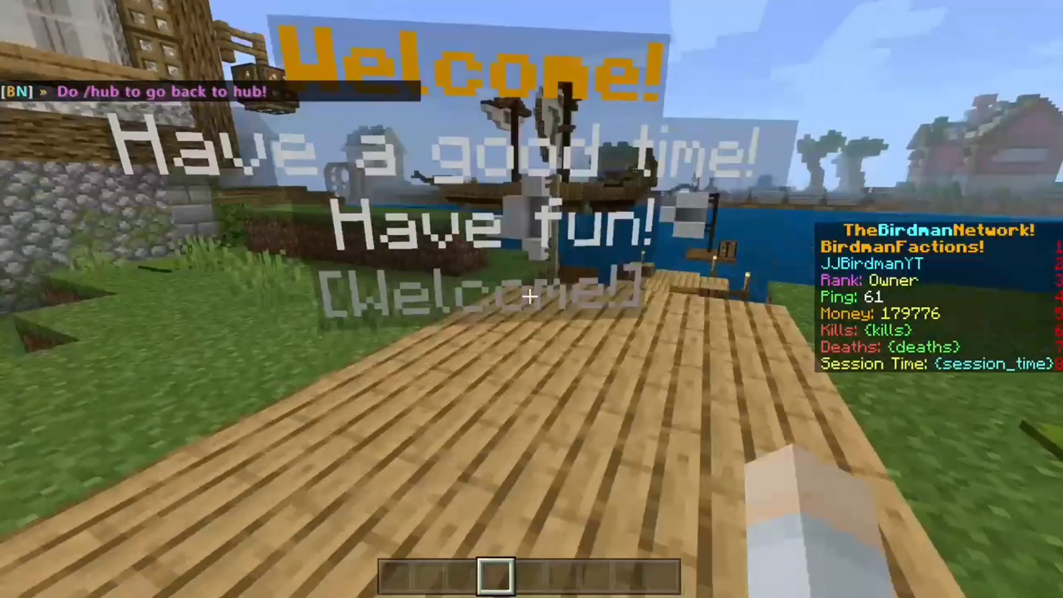
key(s)
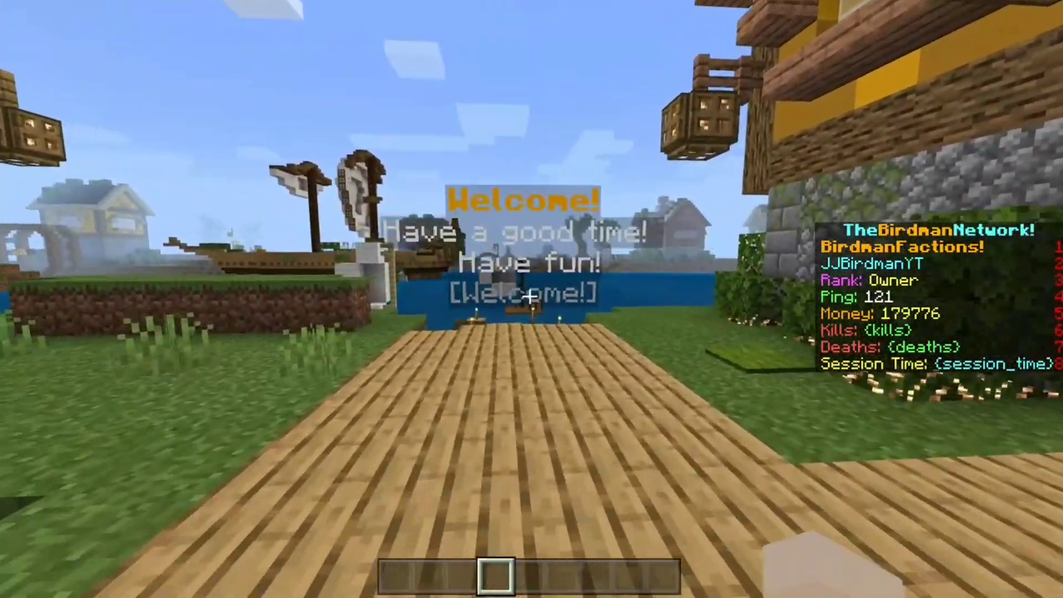
key(a)
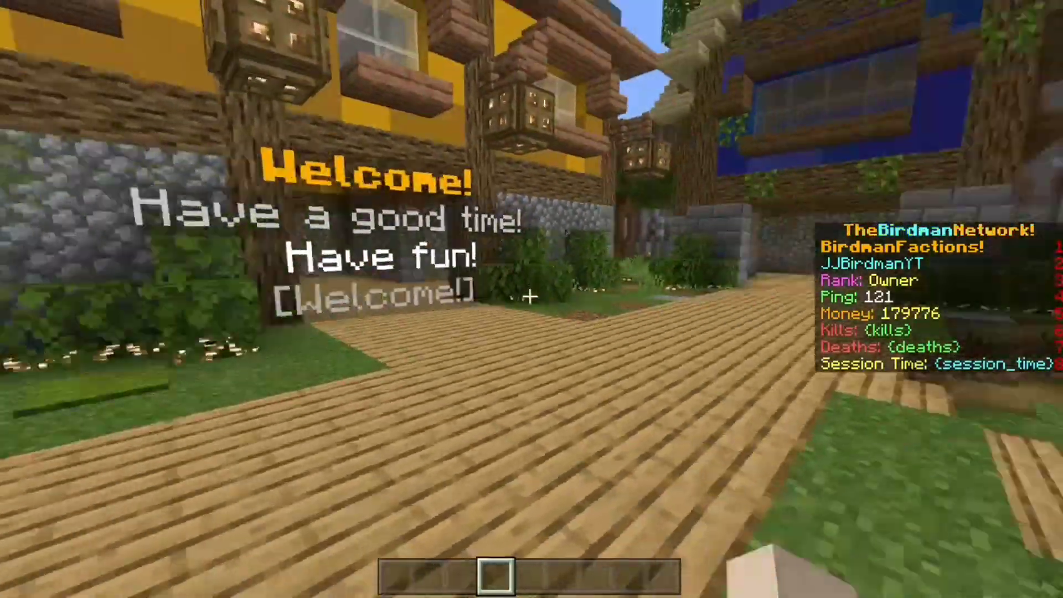
key(s)
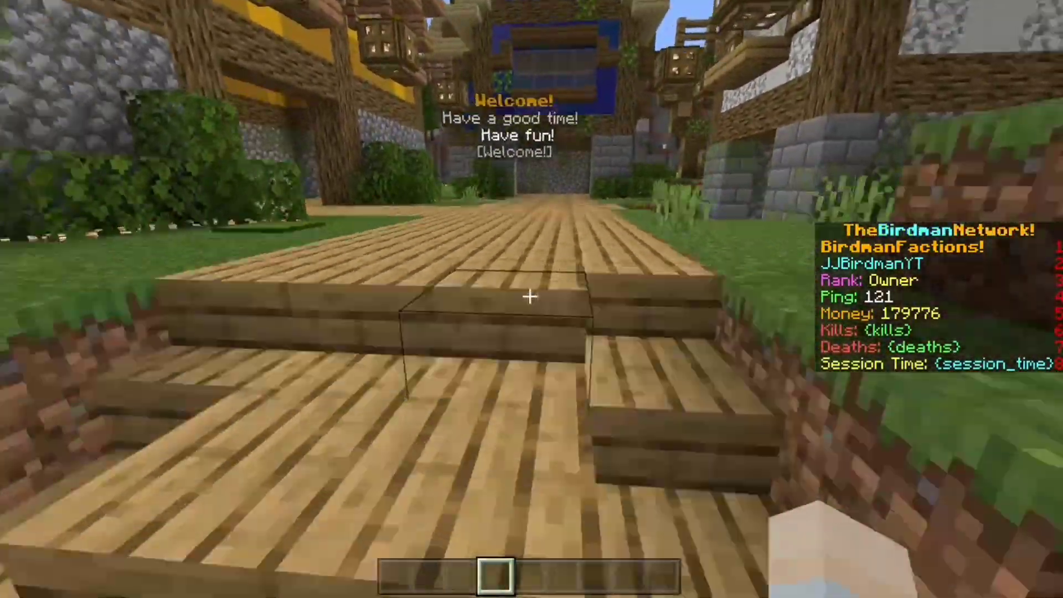
key(s)
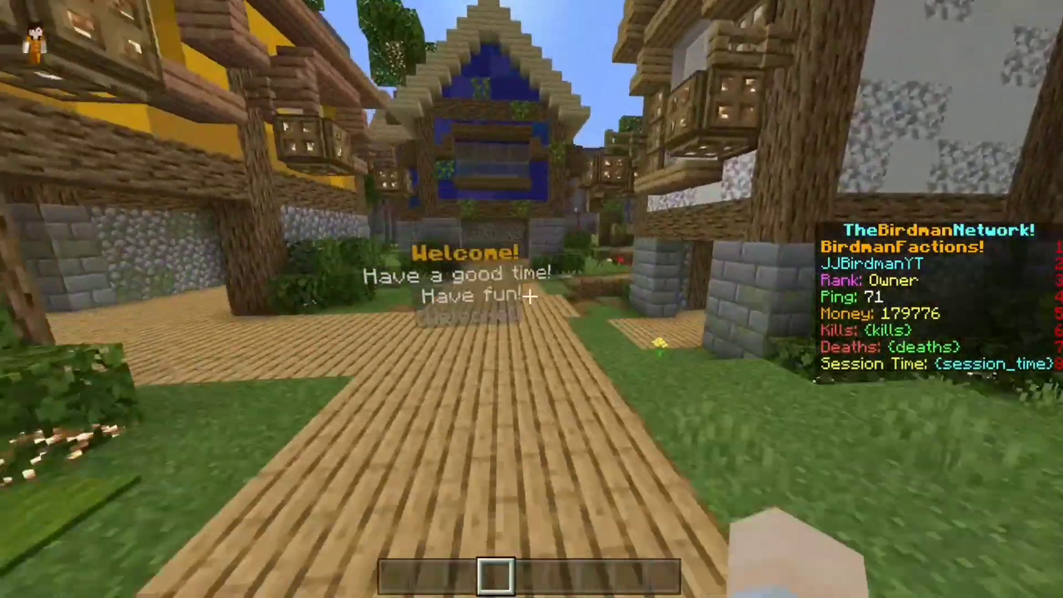
key(s)
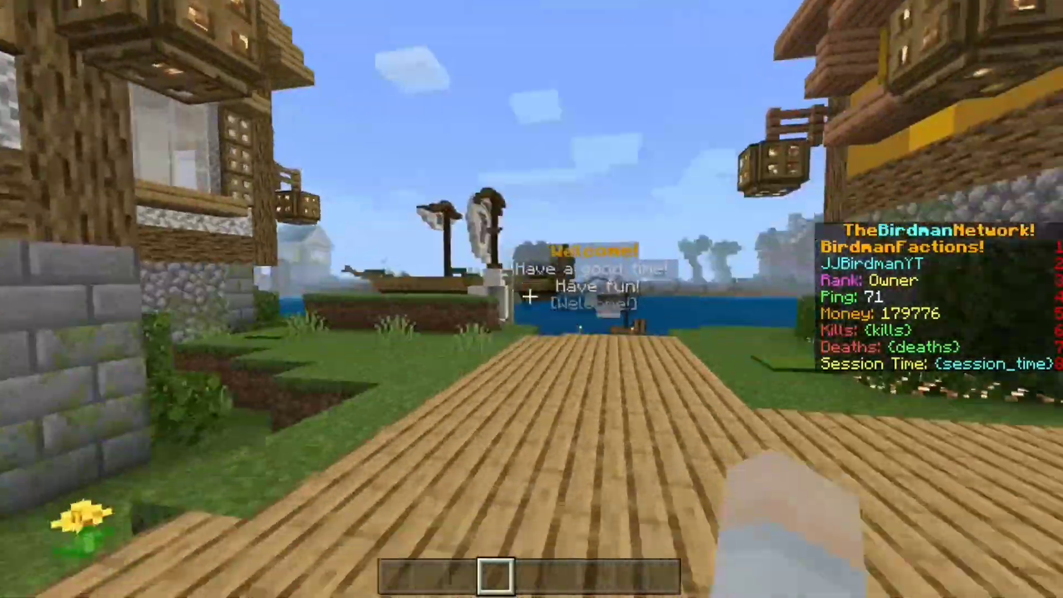
Walk down to the dock and back, and view the floating text from a distance and from above.
key(w)
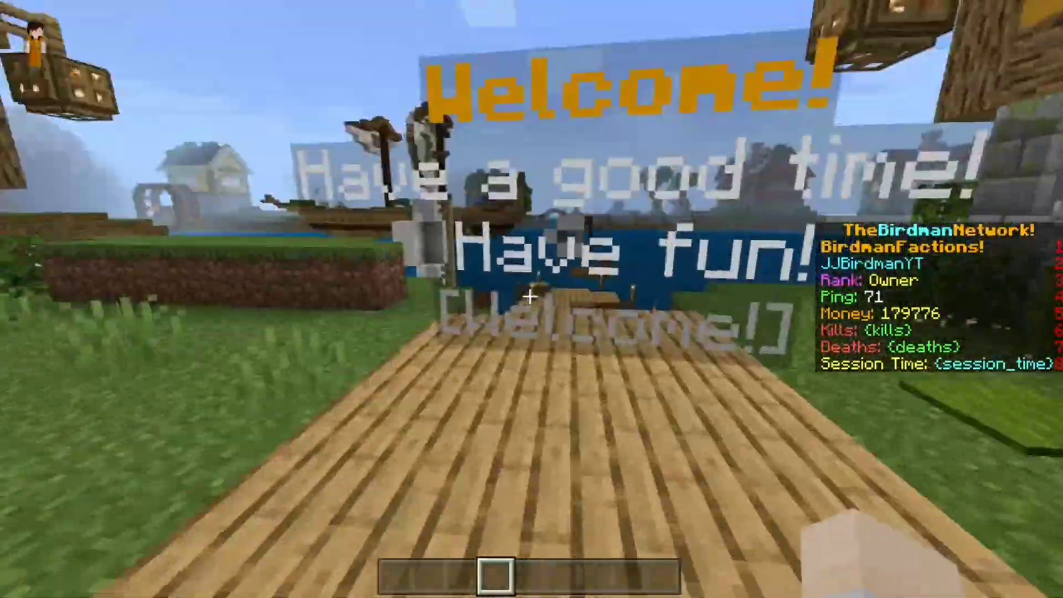
key(w)
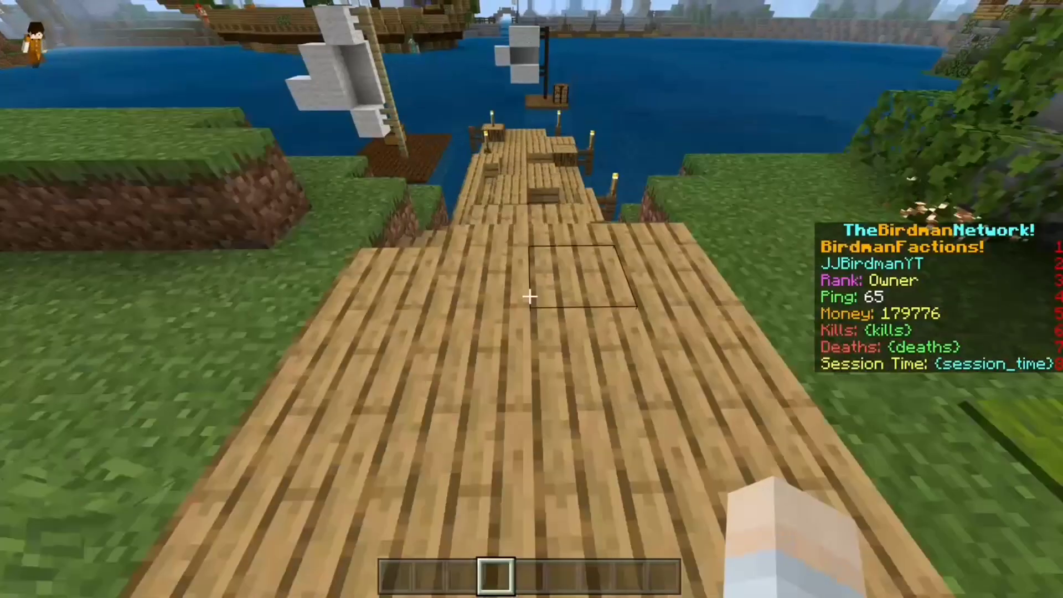
key(w)
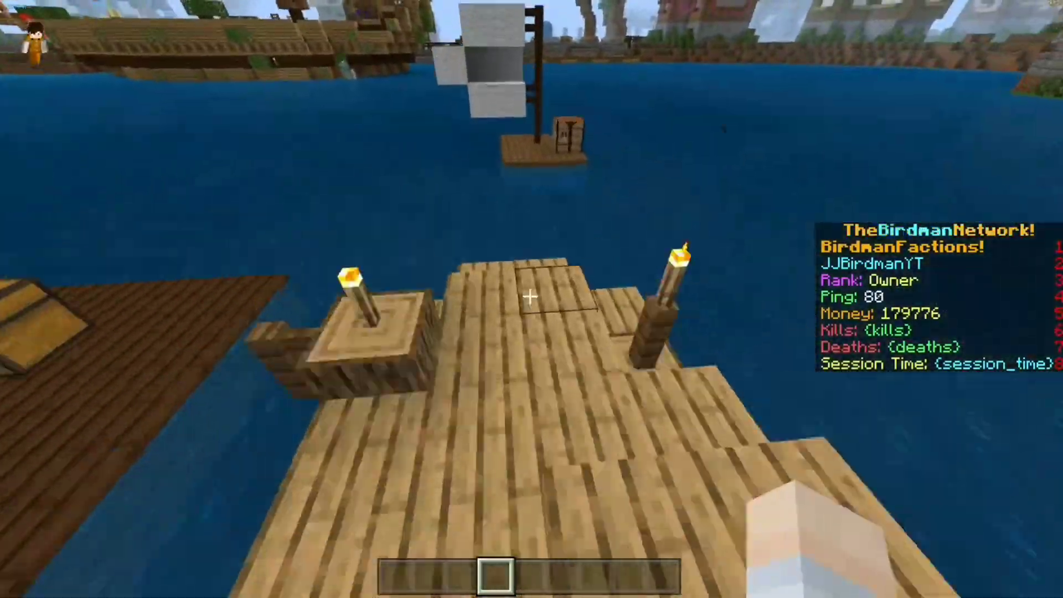
key(w)
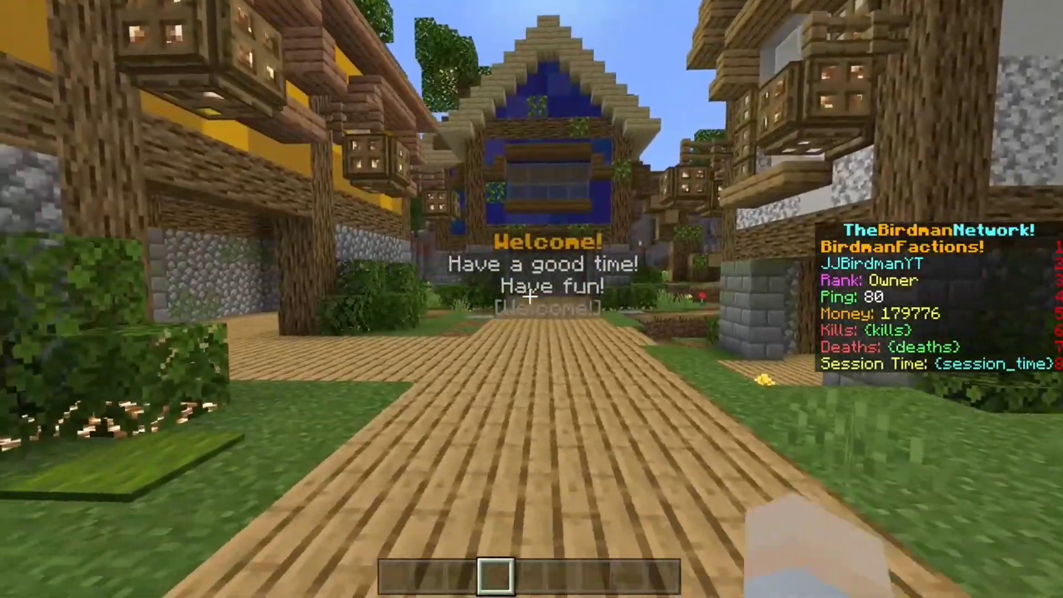
key(w)
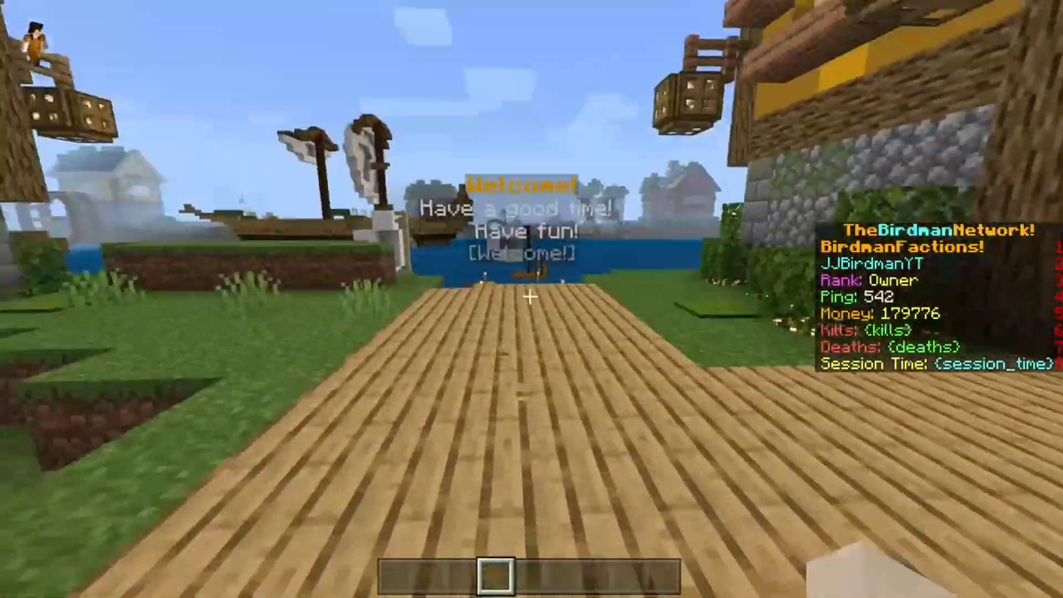
key(w)
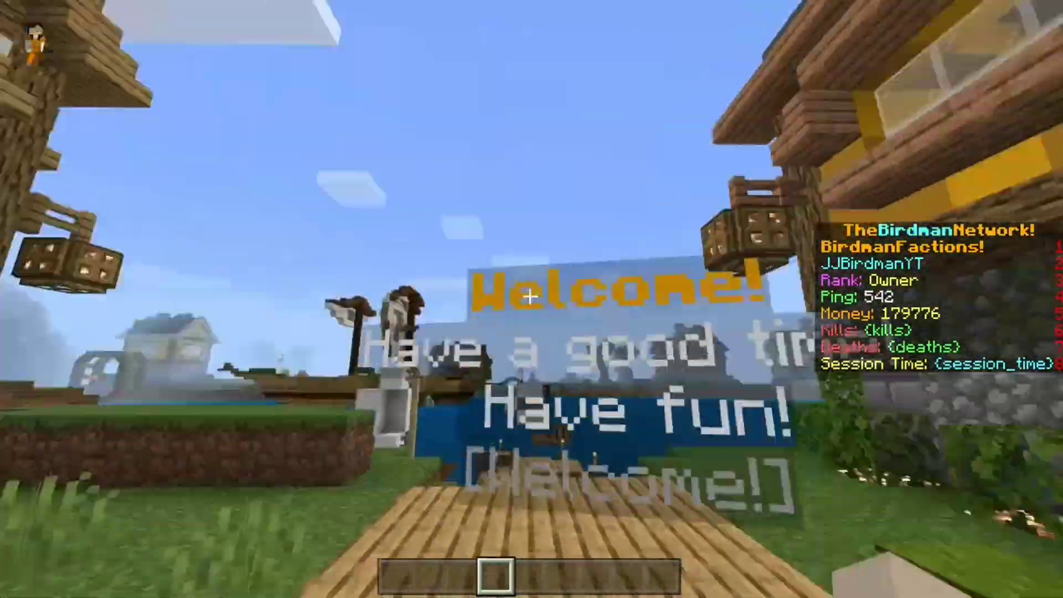
key(s)
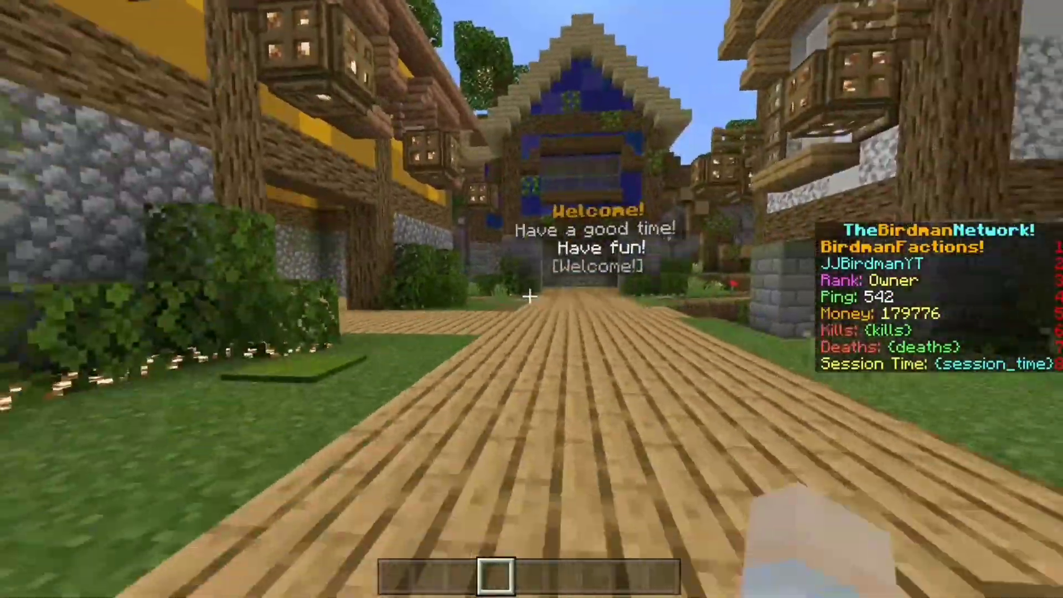
key(w)
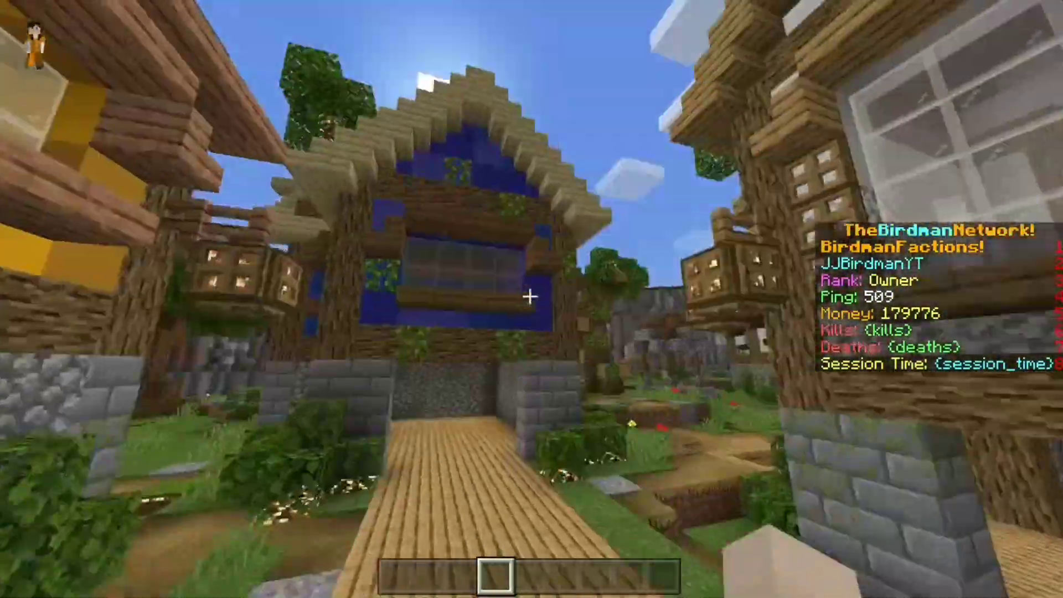
key(w)
key(w)
key(w)
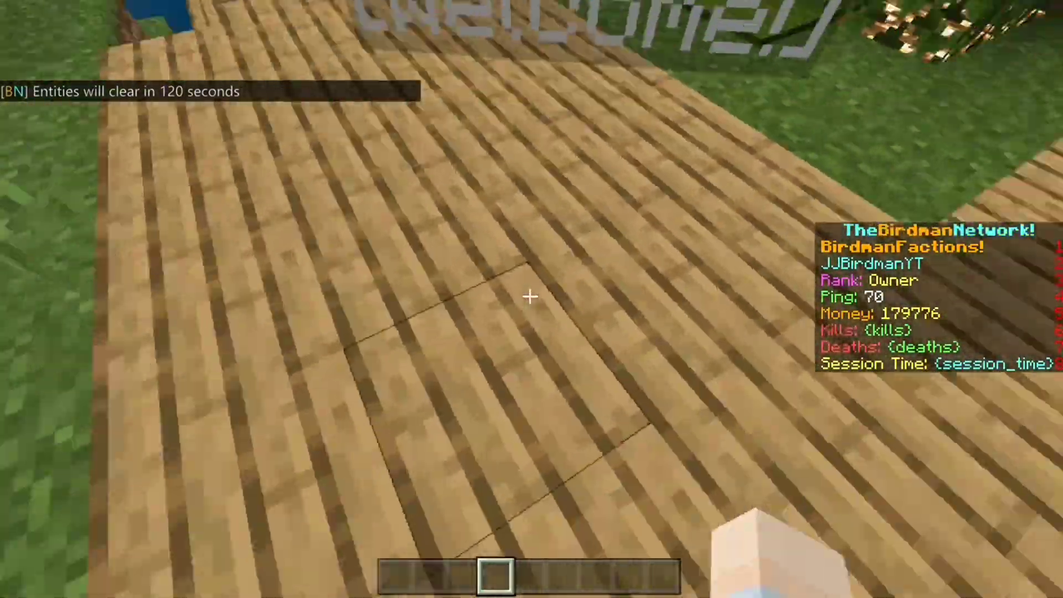
key(w)
key(s)
key(w)
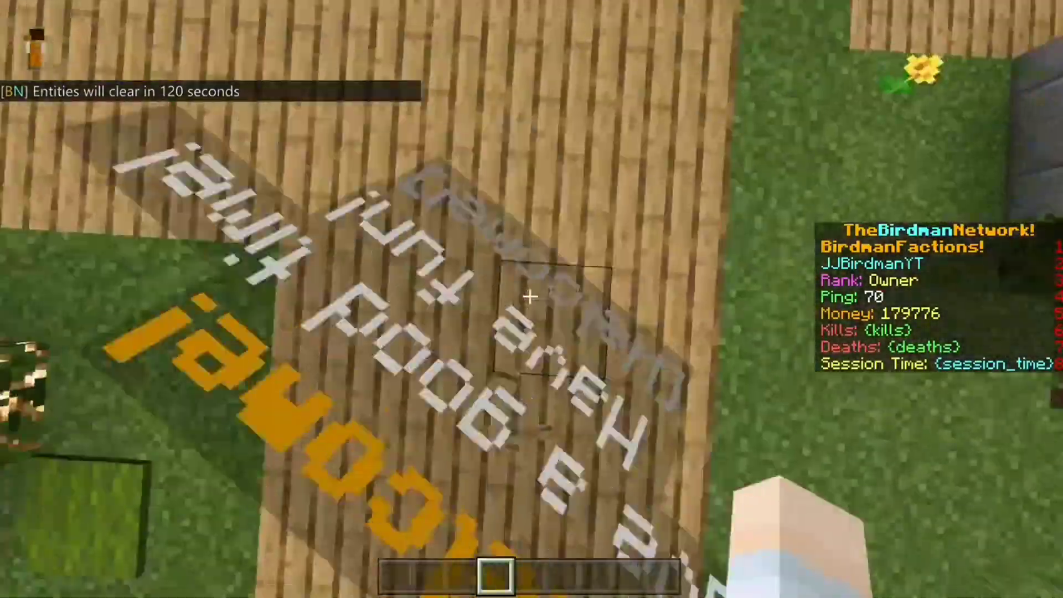